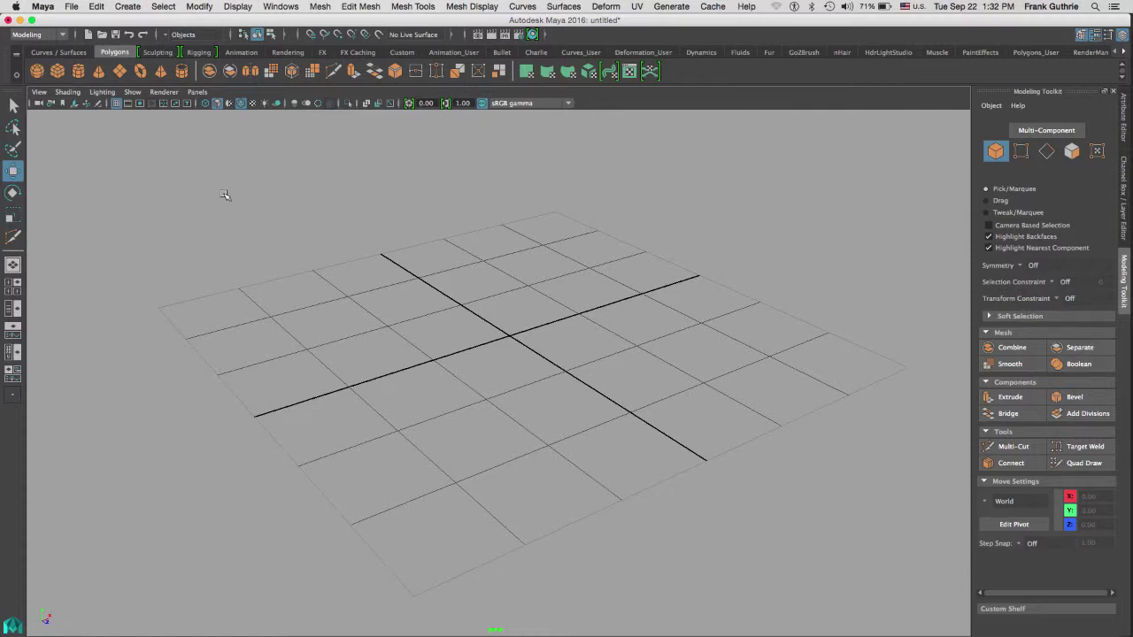
Show the Curves/Surfaces shelf and tear off Create > Curve Tools as a floating panel on the left.
click(58, 51)
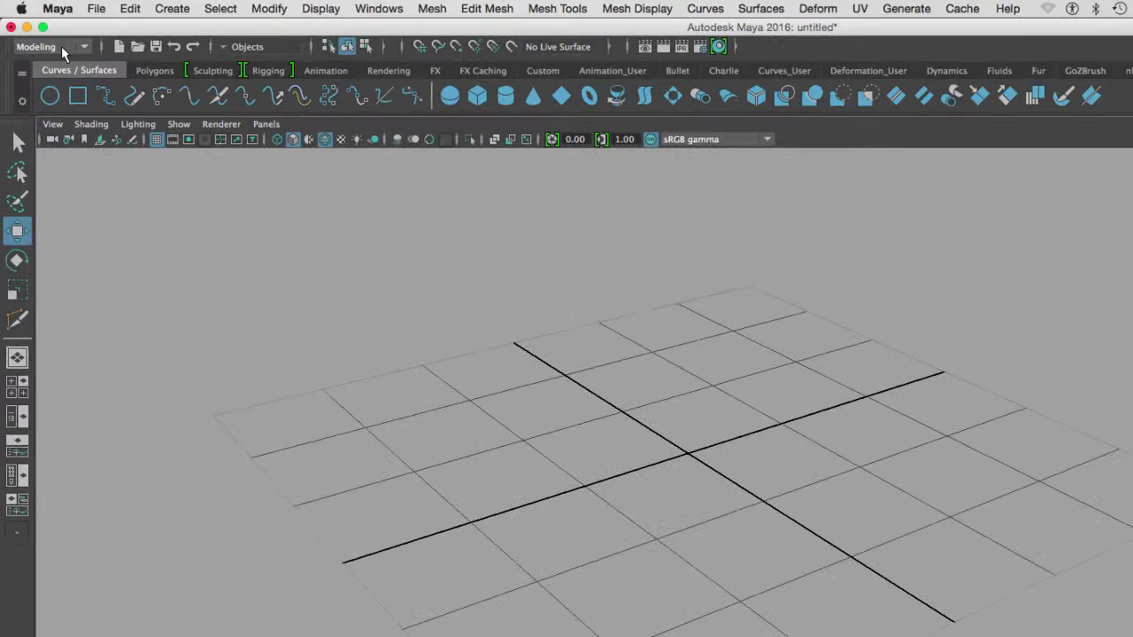
click(238, 13)
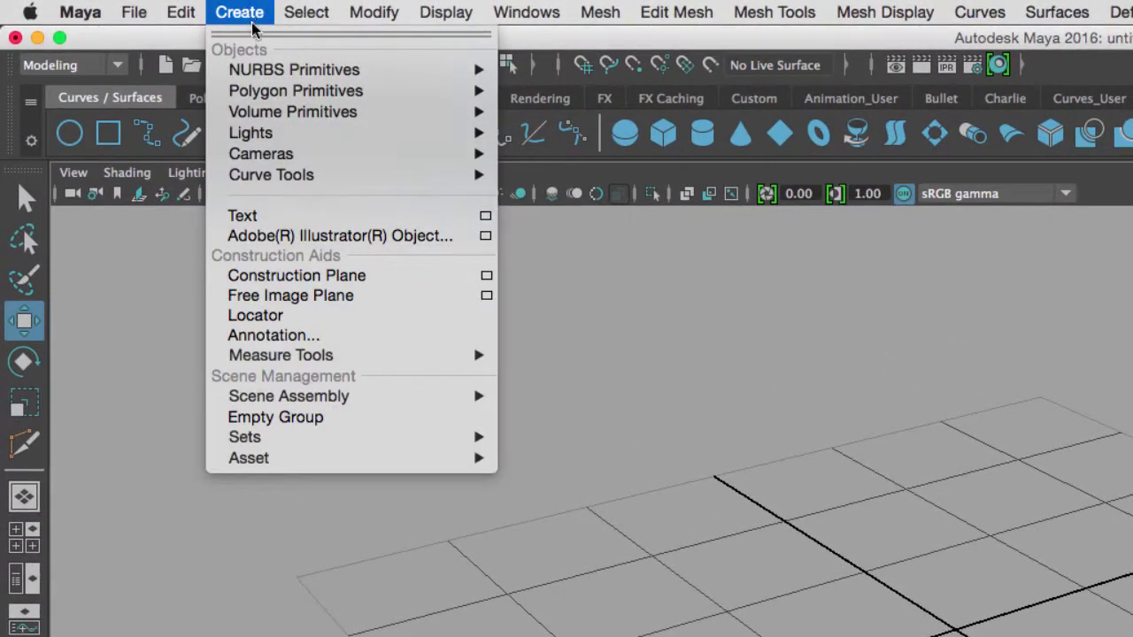
mouse_move(291, 188)
click(571, 168)
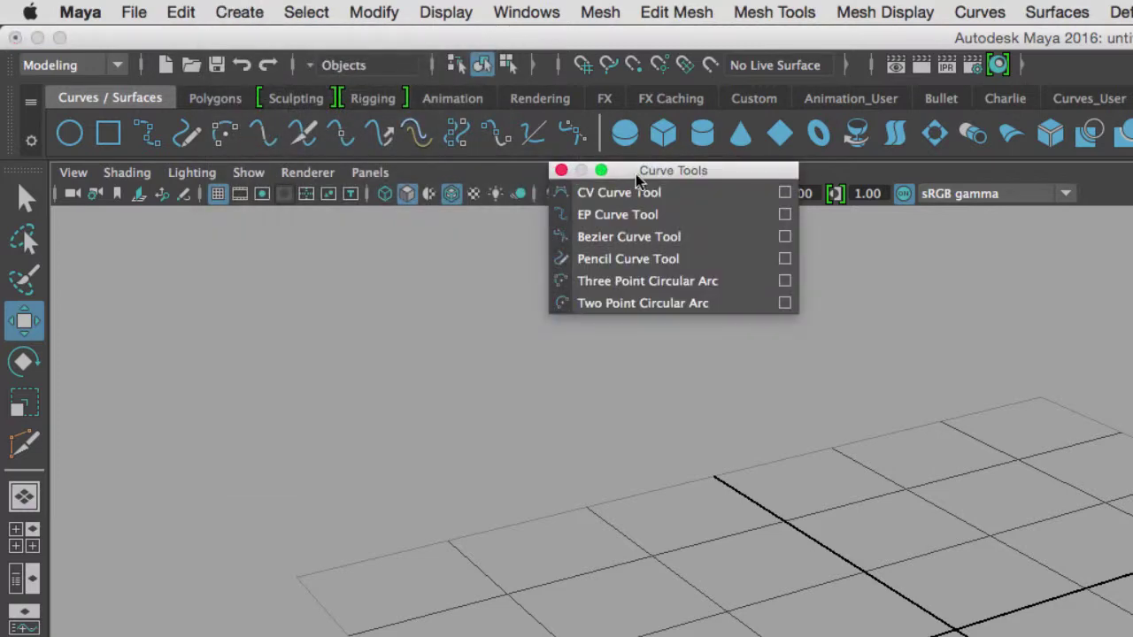
drag(570, 173, 125, 230)
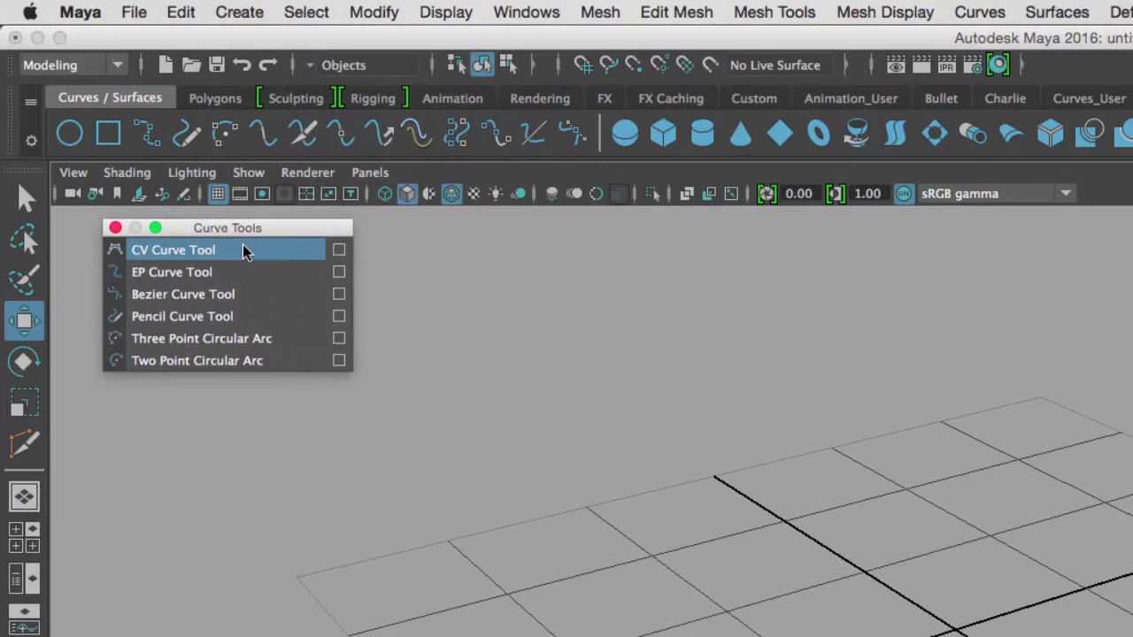
Maximize the orthographic view and zoom out to frame the grid around the origin.
click(272, 367)
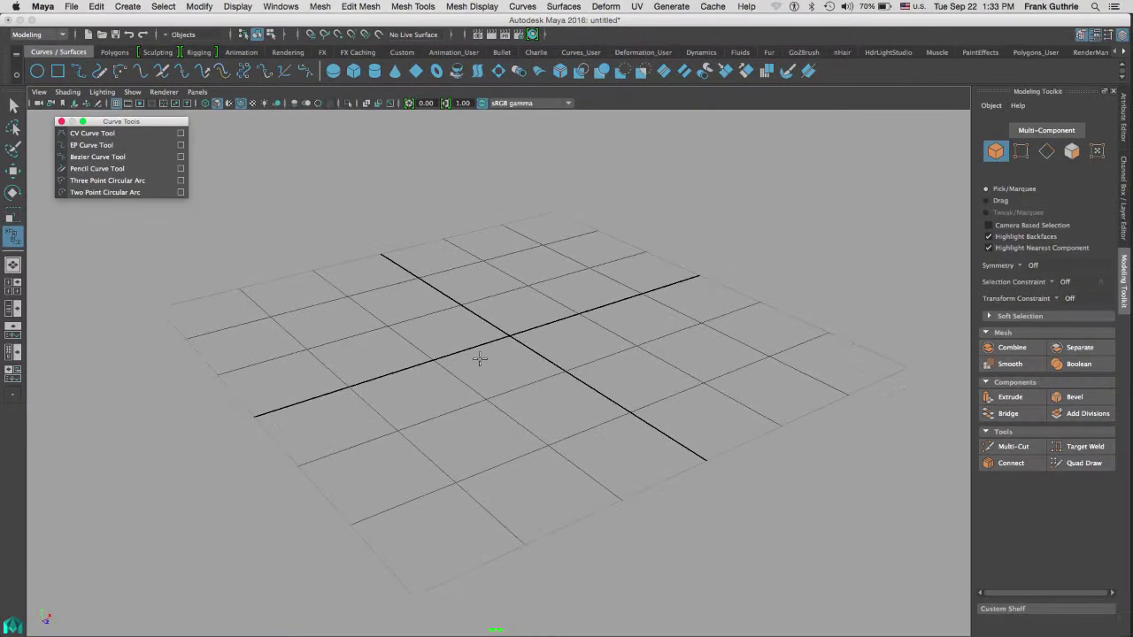
key(space)
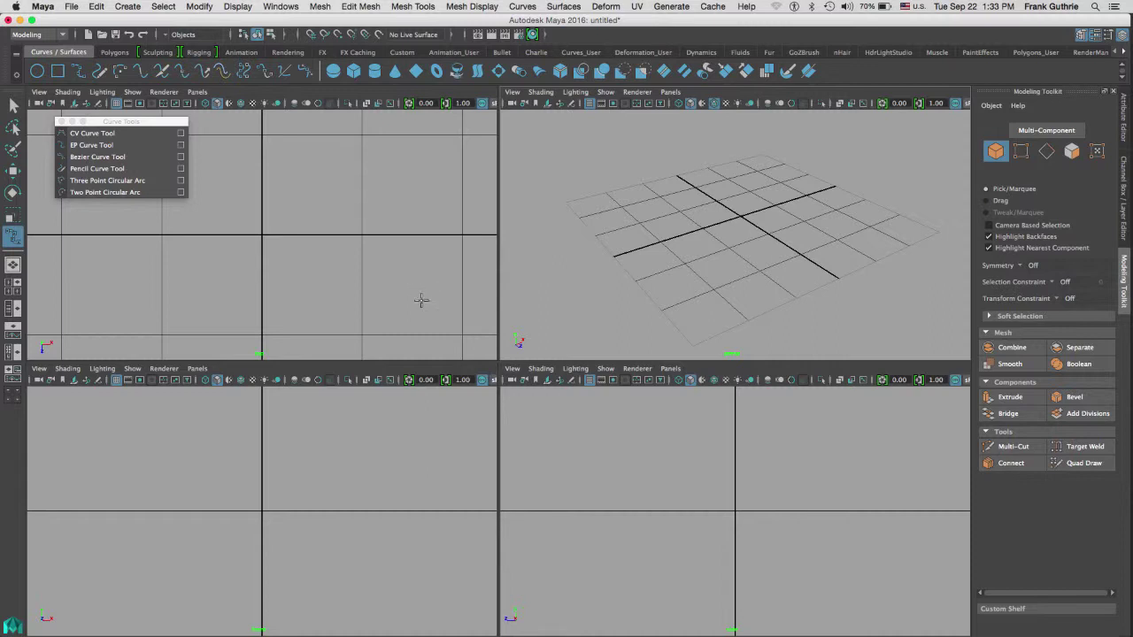
key(space)
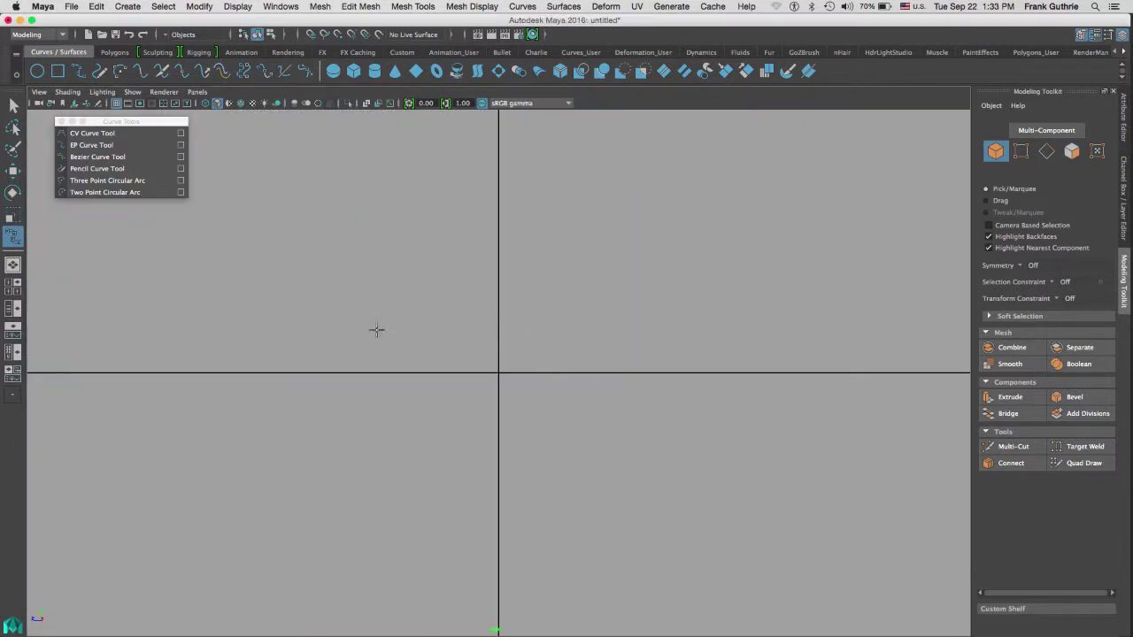
scroll(376, 330, down, 5)
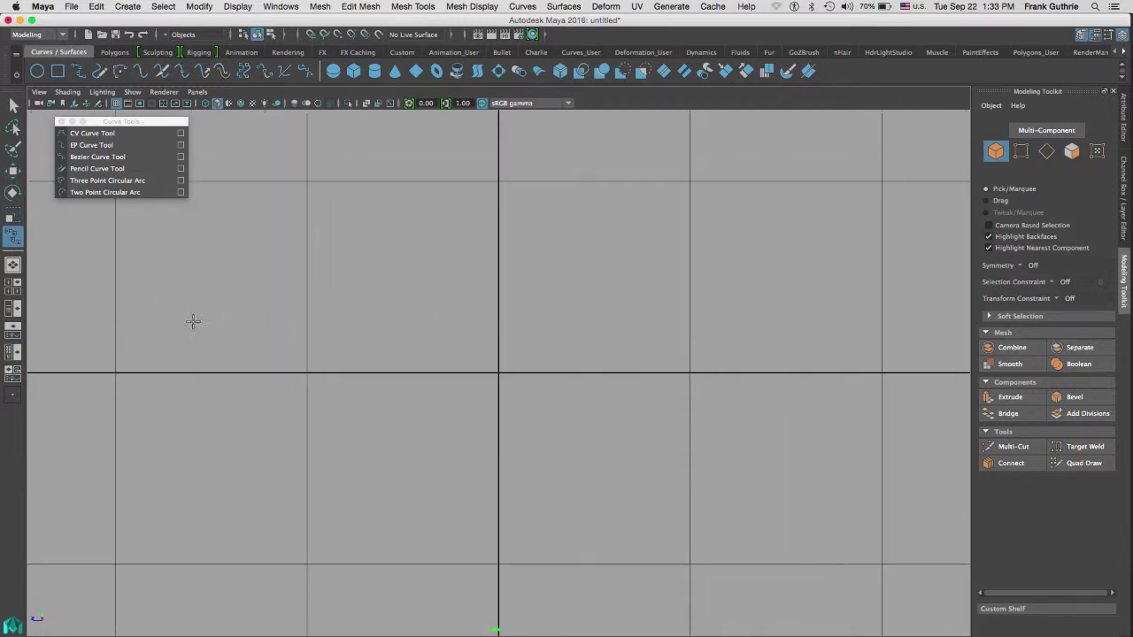
alt+right_drag(193, 321, 286, 210)
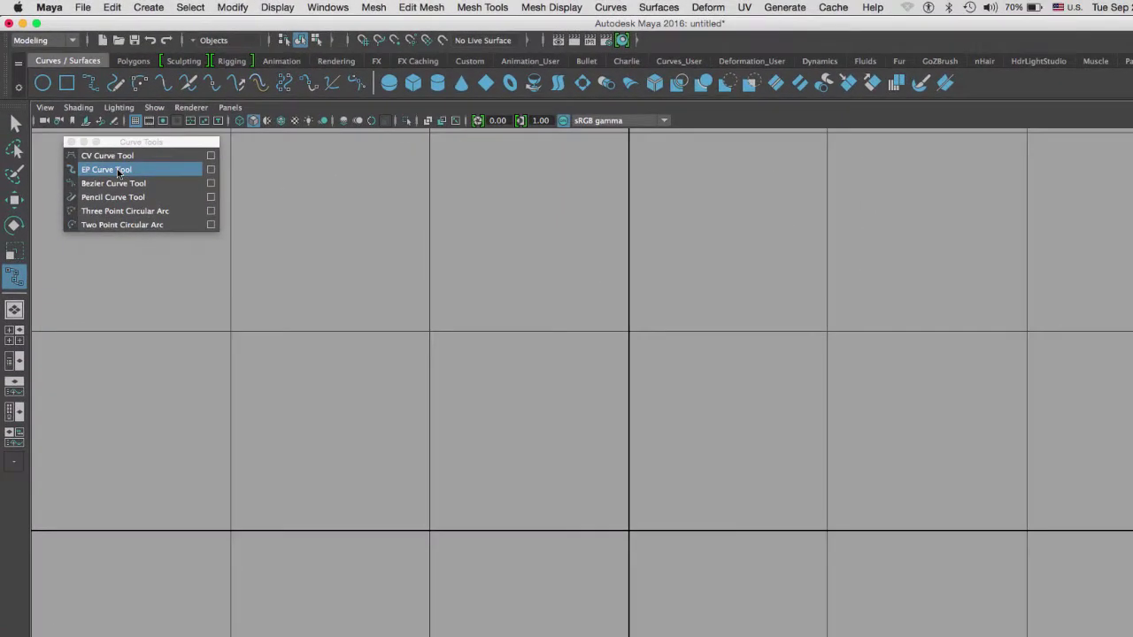
Draw an eight-point EP curve running down the left, across the bottom and up the right.
click(117, 172)
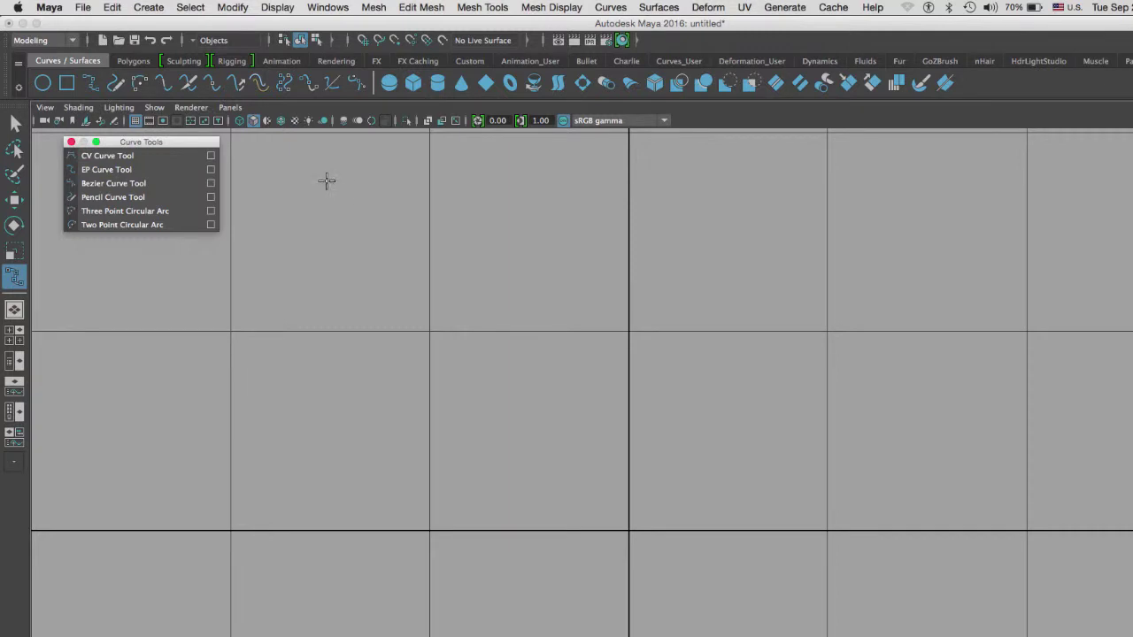
click(327, 181)
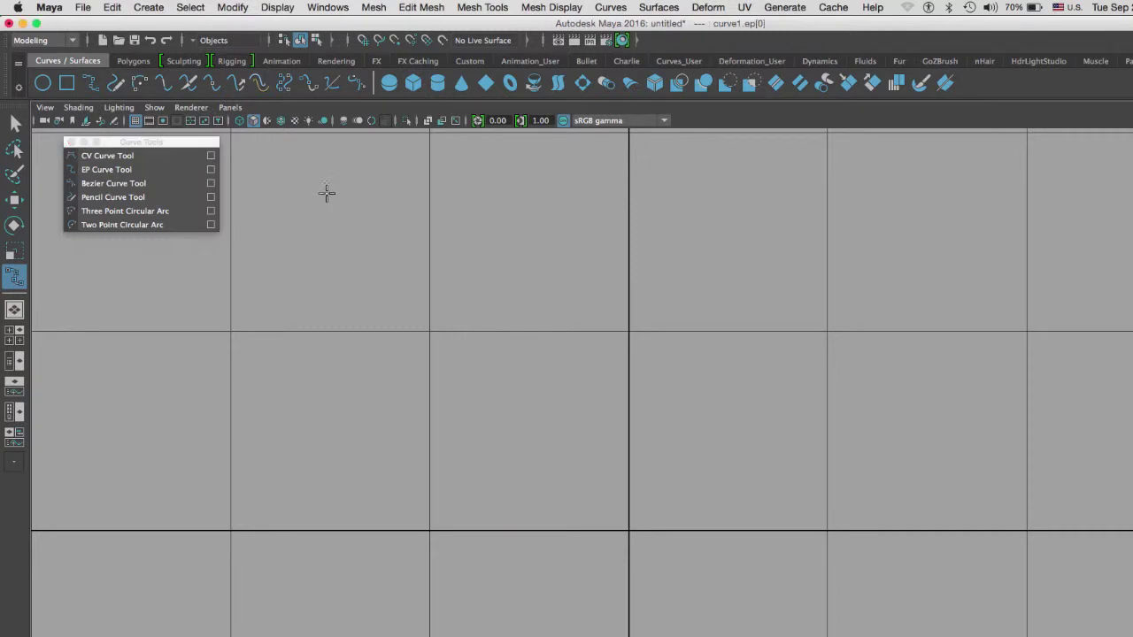
shift+click(327, 400)
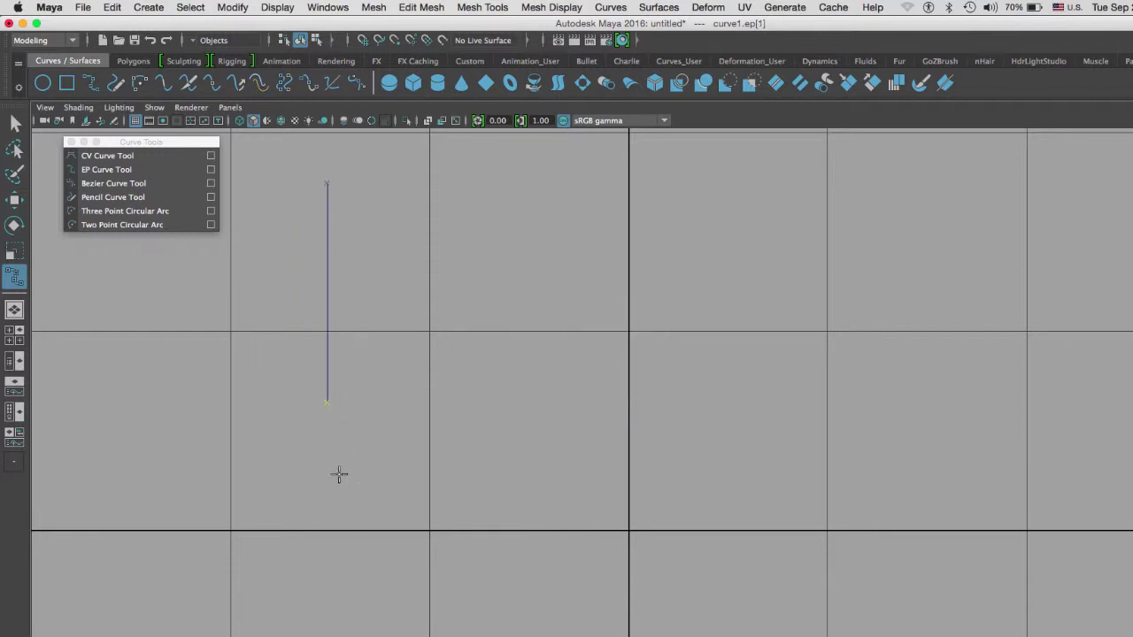
drag(346, 498, 327, 518)
drag(367, 579, 407, 562)
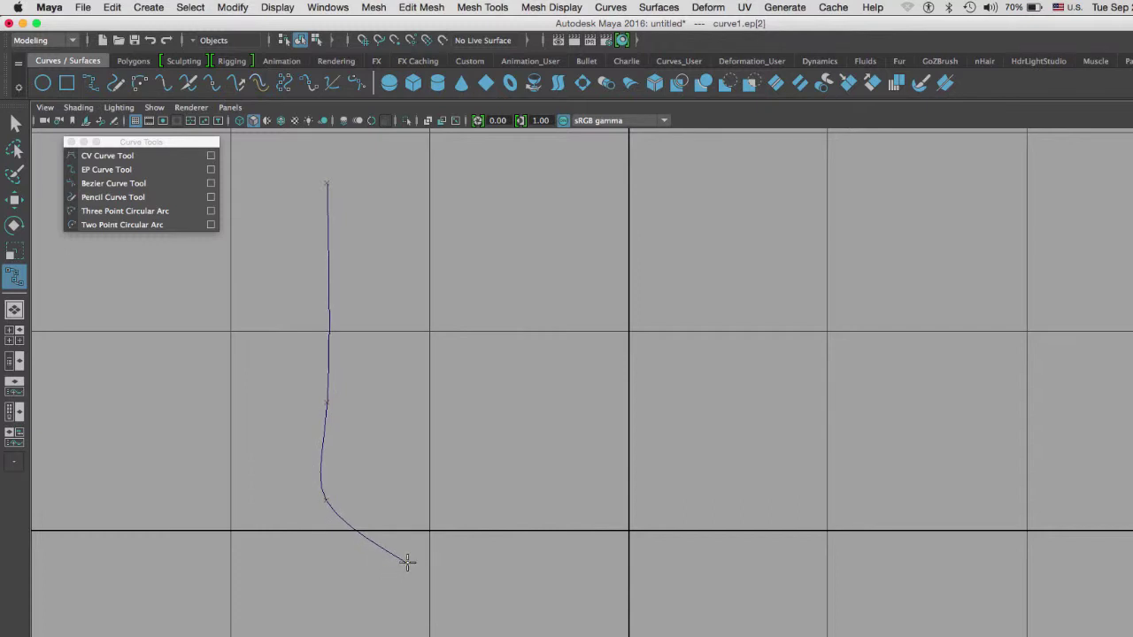
click(599, 569)
click(778, 572)
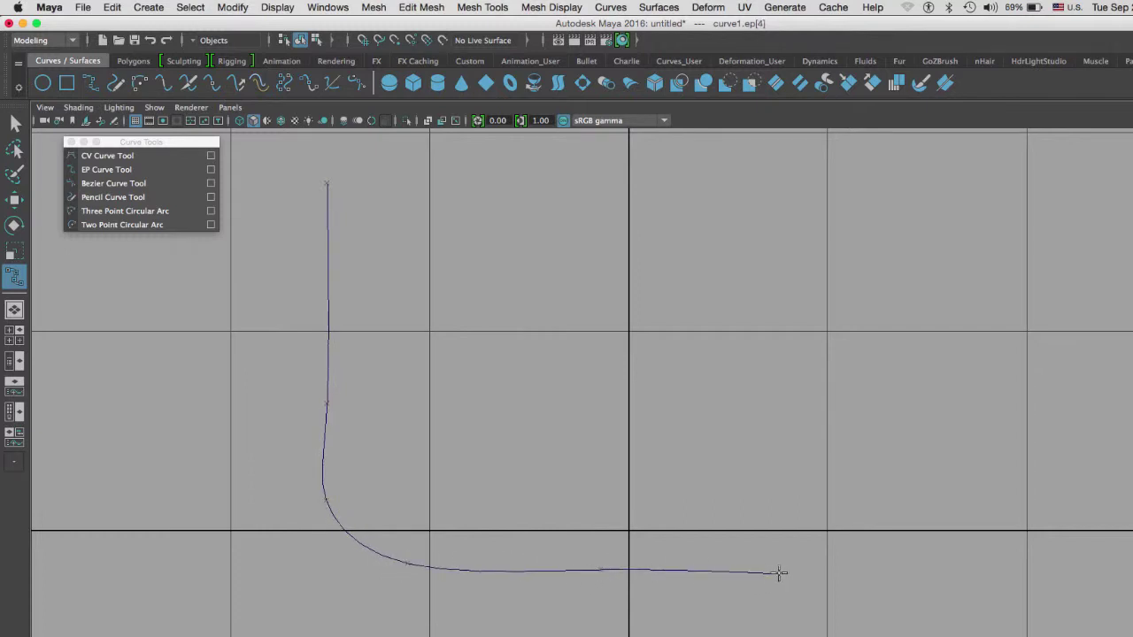
click(793, 373)
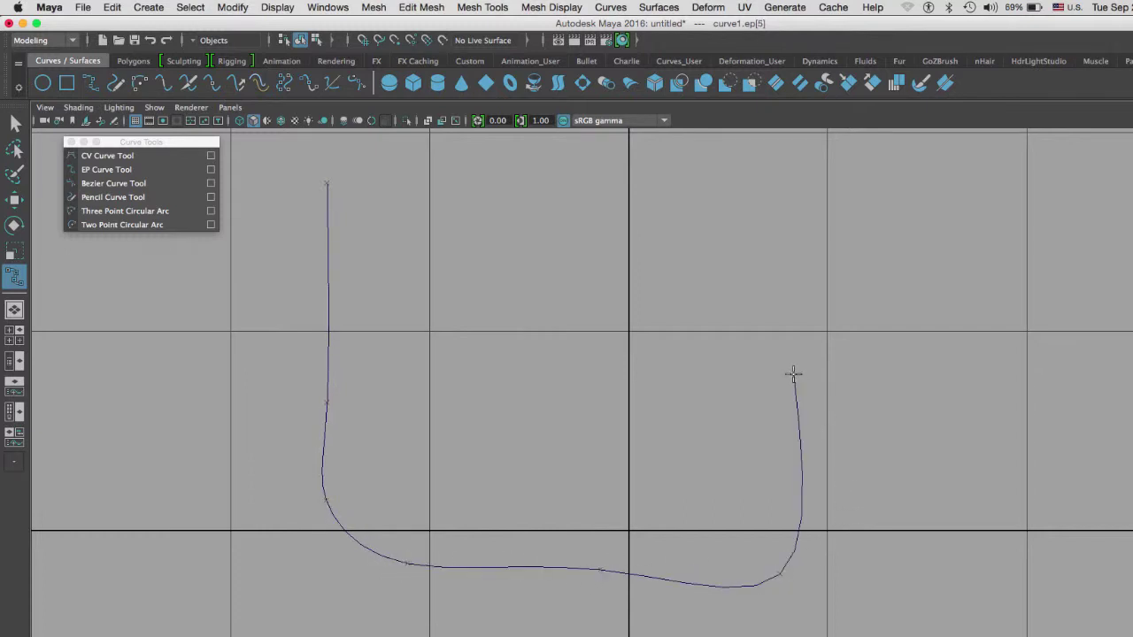
click(791, 242)
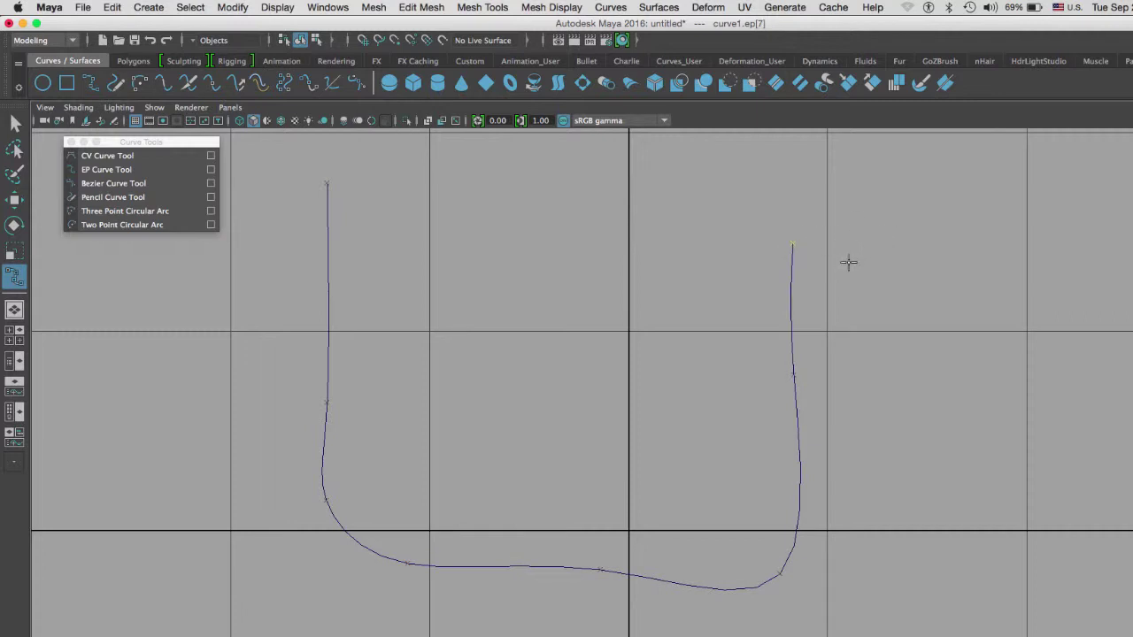
key(Return)
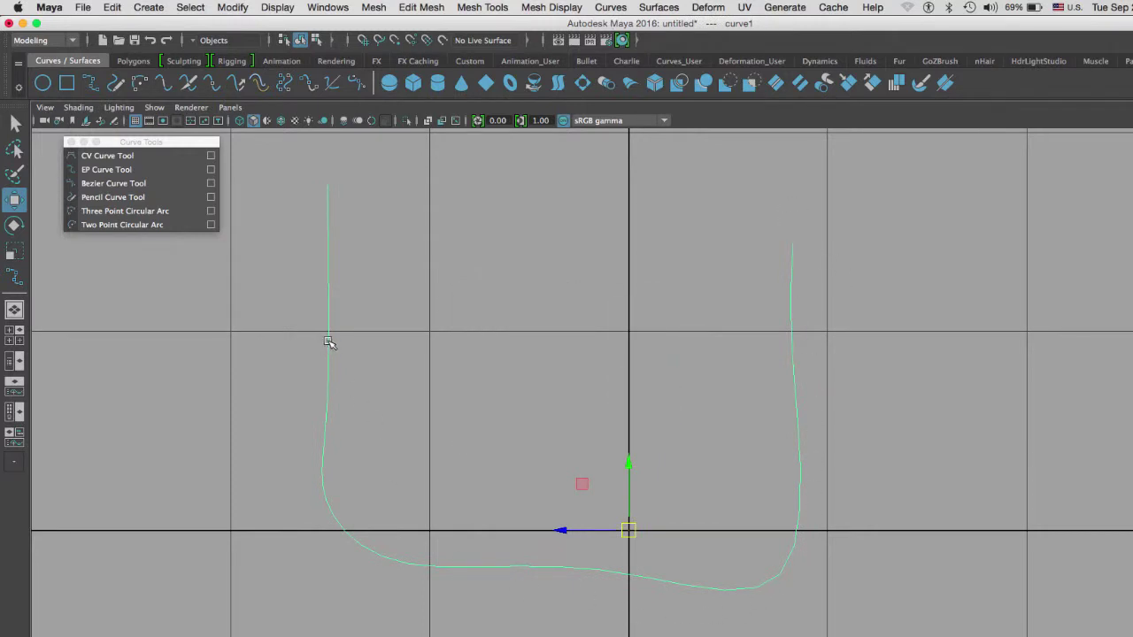
Switch curve1 to control vertices and snap the left-side CVs into a vertical line.
right_drag(329, 343, 260, 346)
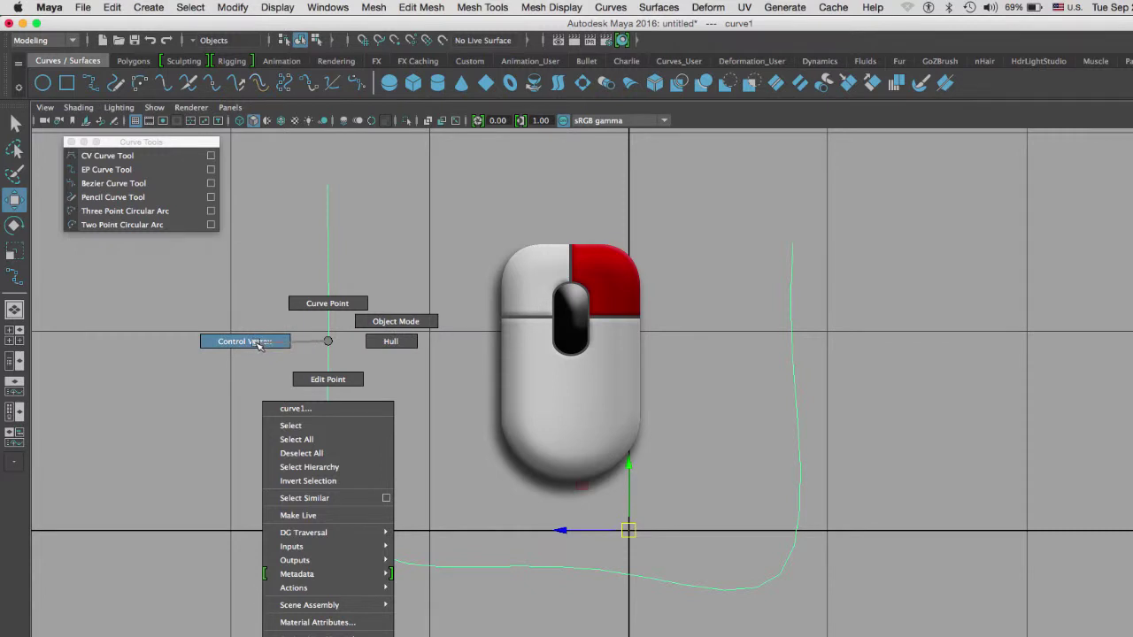
right_drag(259, 345, 281, 342)
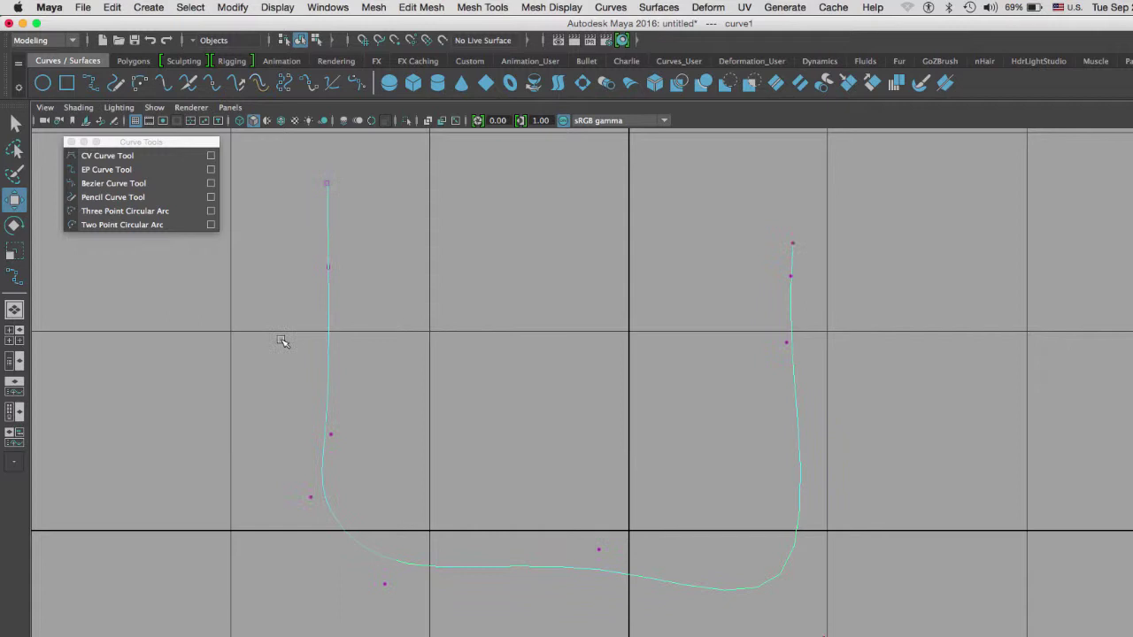
click(310, 496)
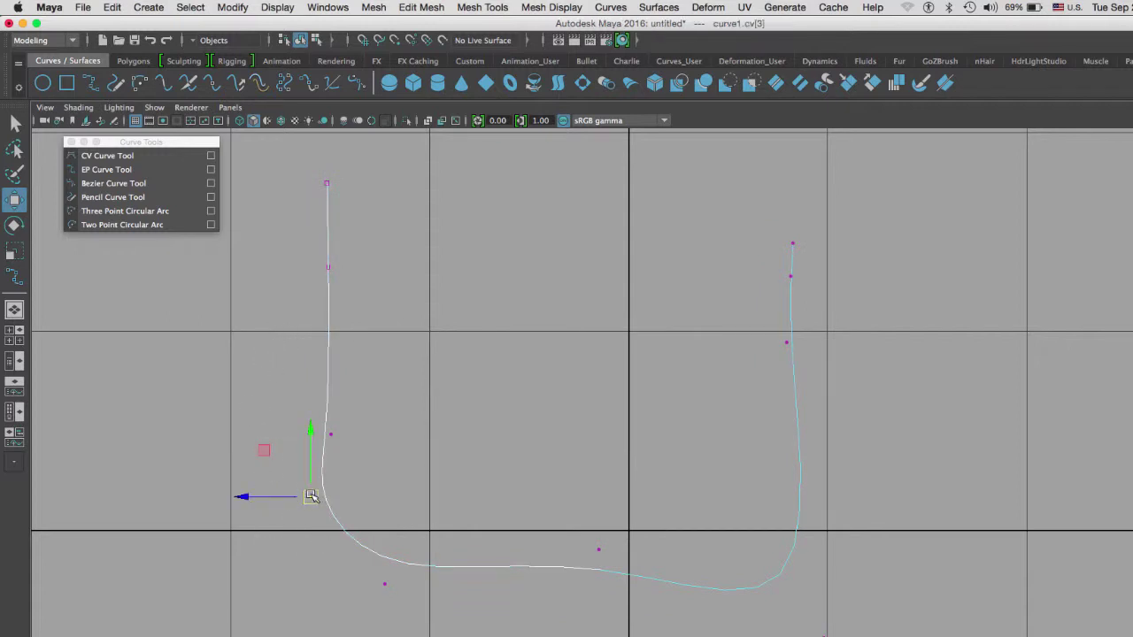
drag(312, 497, 325, 537)
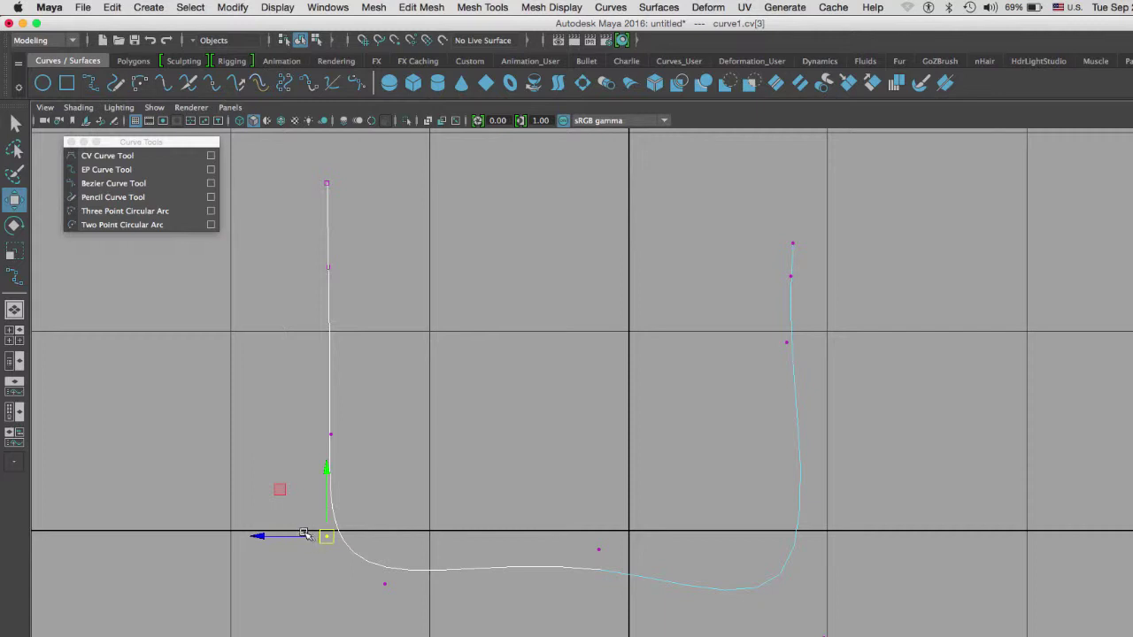
click(301, 535)
drag(303, 536, 265, 540)
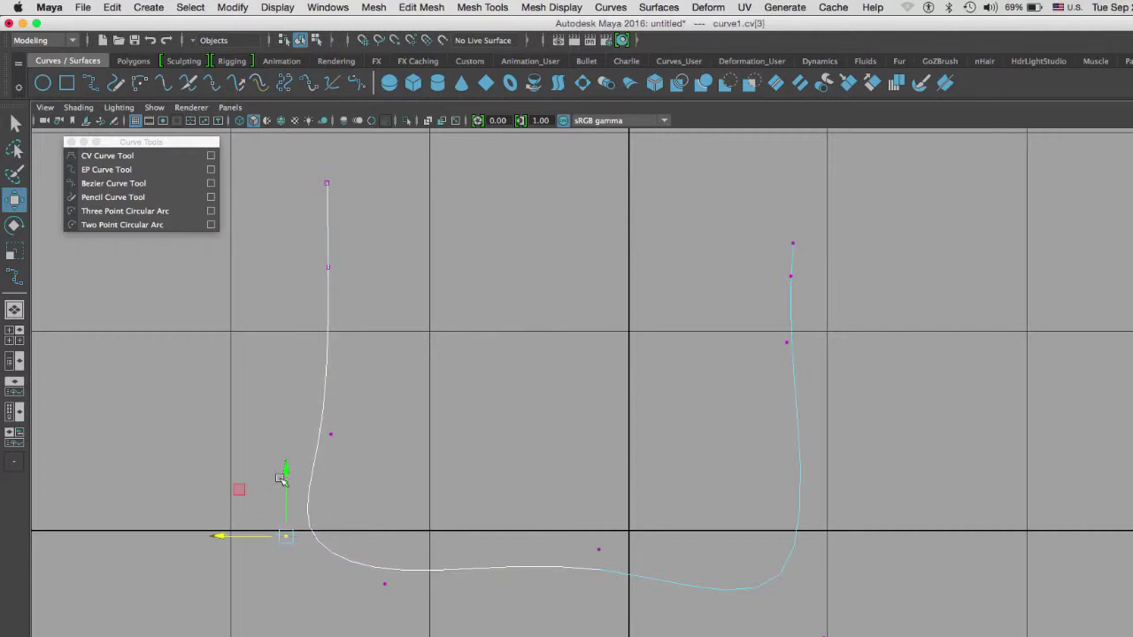
key(v)
middle_drag(327, 432, 329, 433)
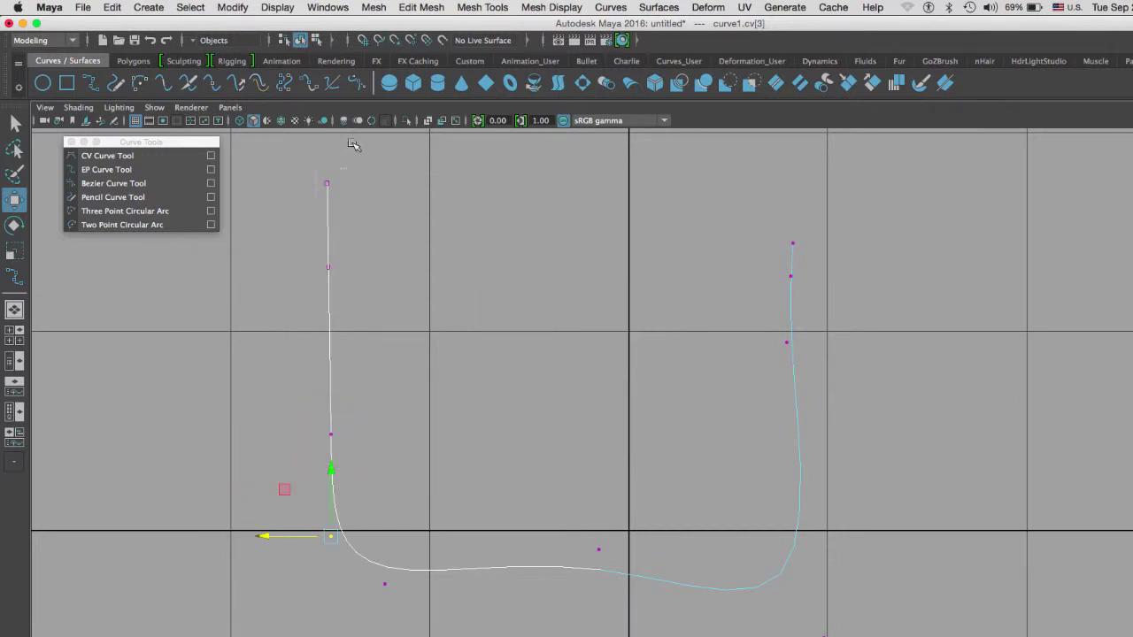
drag(354, 145, 305, 279)
drag(309, 228, 287, 232)
middle_drag(331, 435, 341, 437)
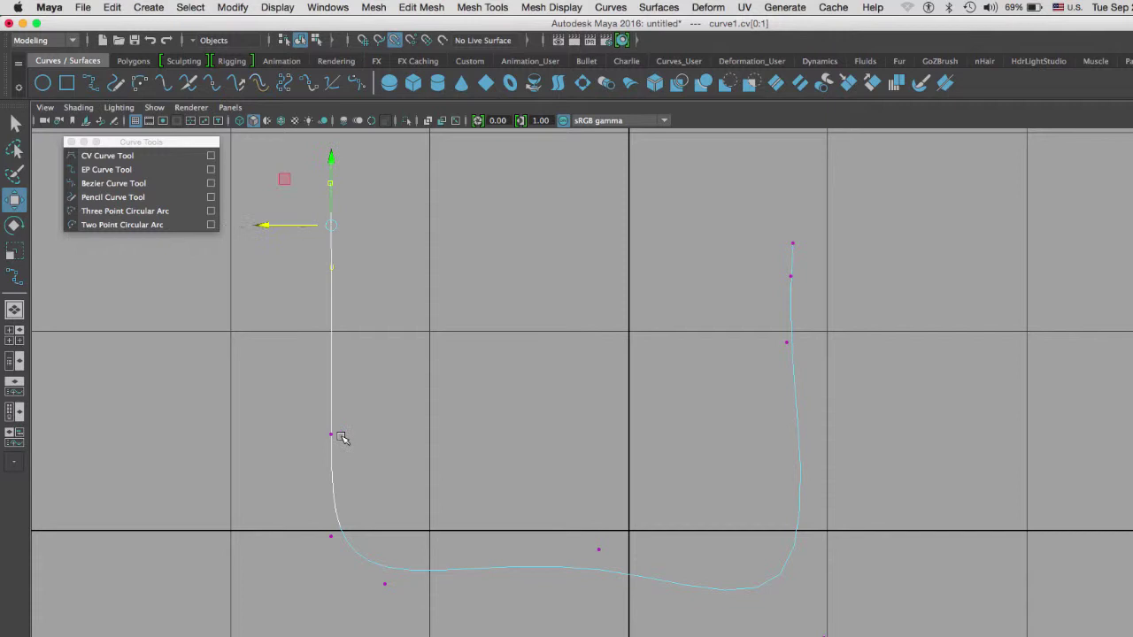
Snap the bottom CVs level and line up the right-side CVs vertically.
drag(505, 480, 630, 573)
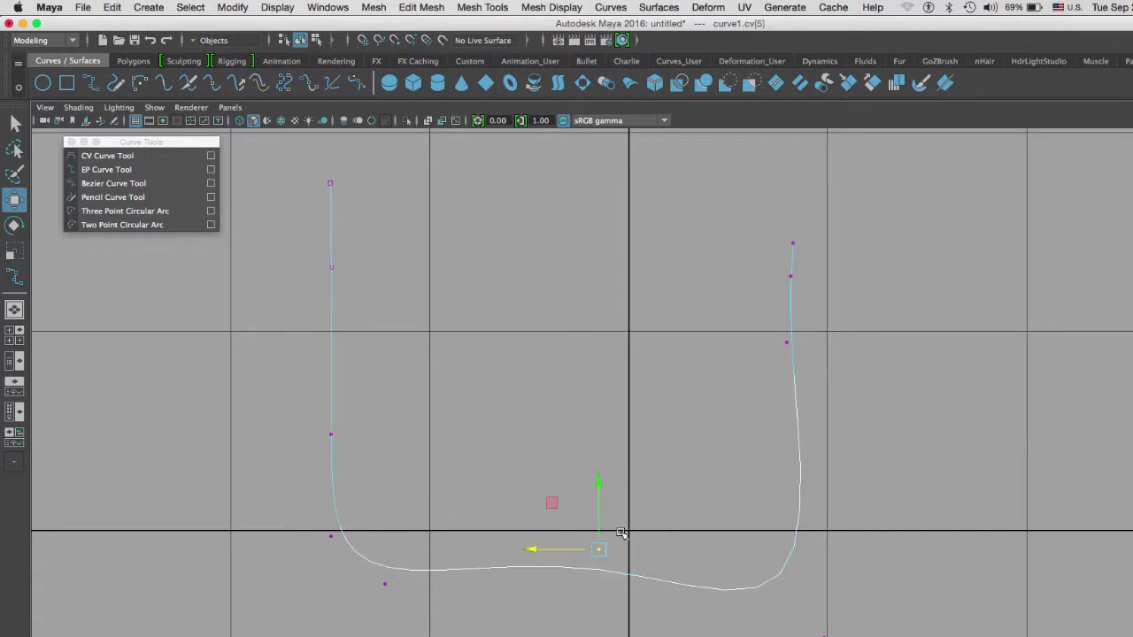
drag(595, 529, 598, 473)
middle_drag(379, 581, 508, 576)
click(824, 609)
middle_drag(824, 608, 599, 584)
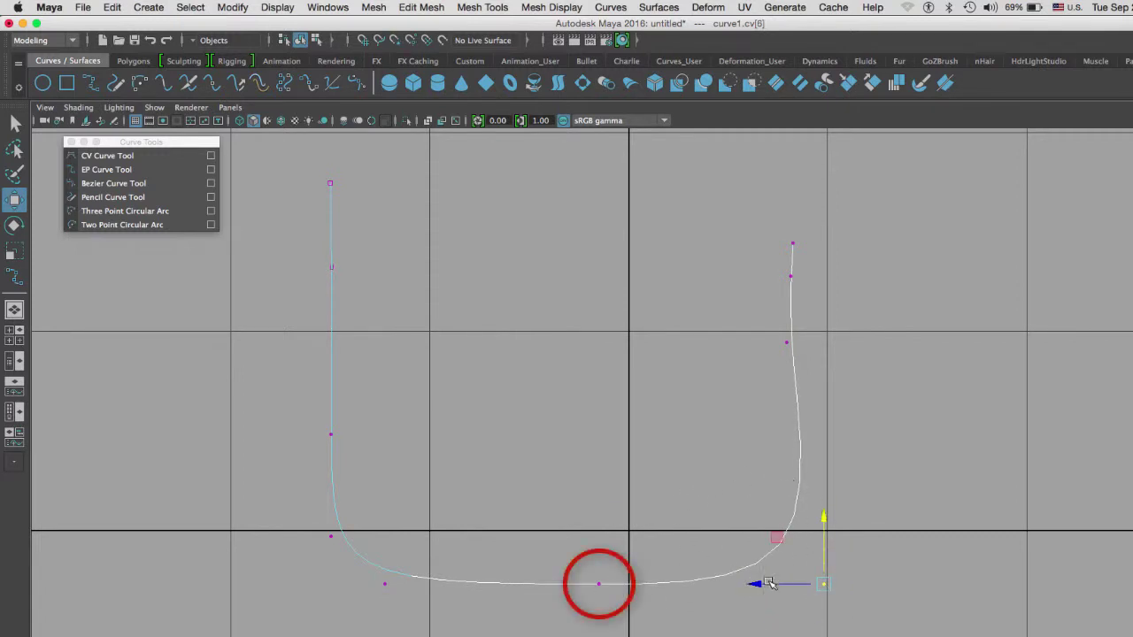
drag(759, 215, 812, 354)
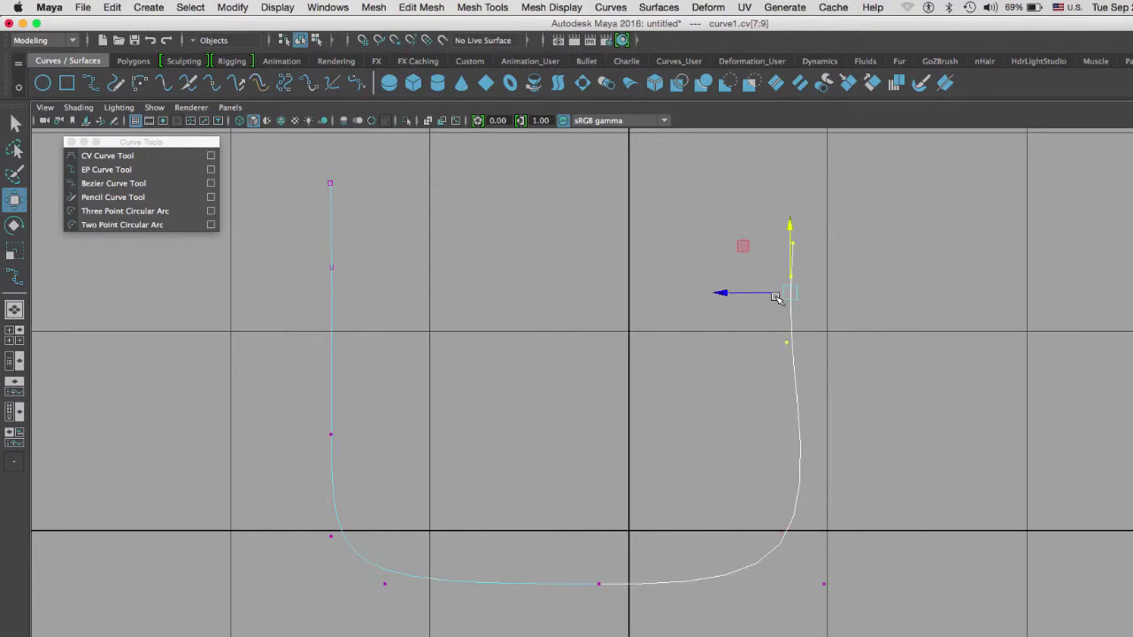
drag(776, 298, 823, 584)
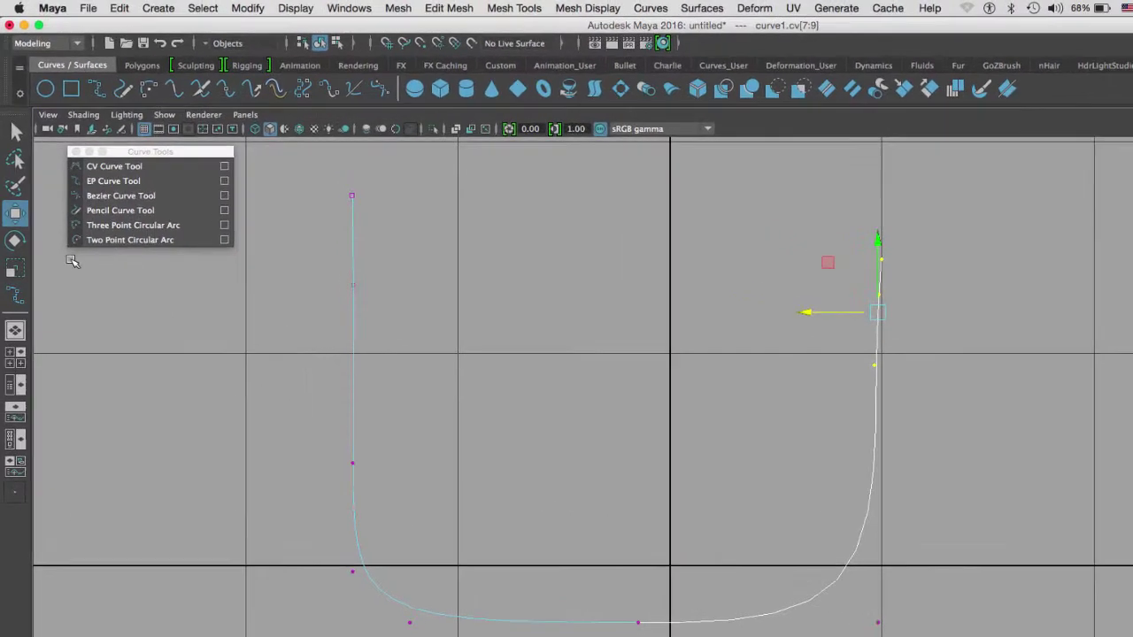
Uncheck Retain component spacing under the Move tool's Move Snap Settings.
double_click(15, 199)
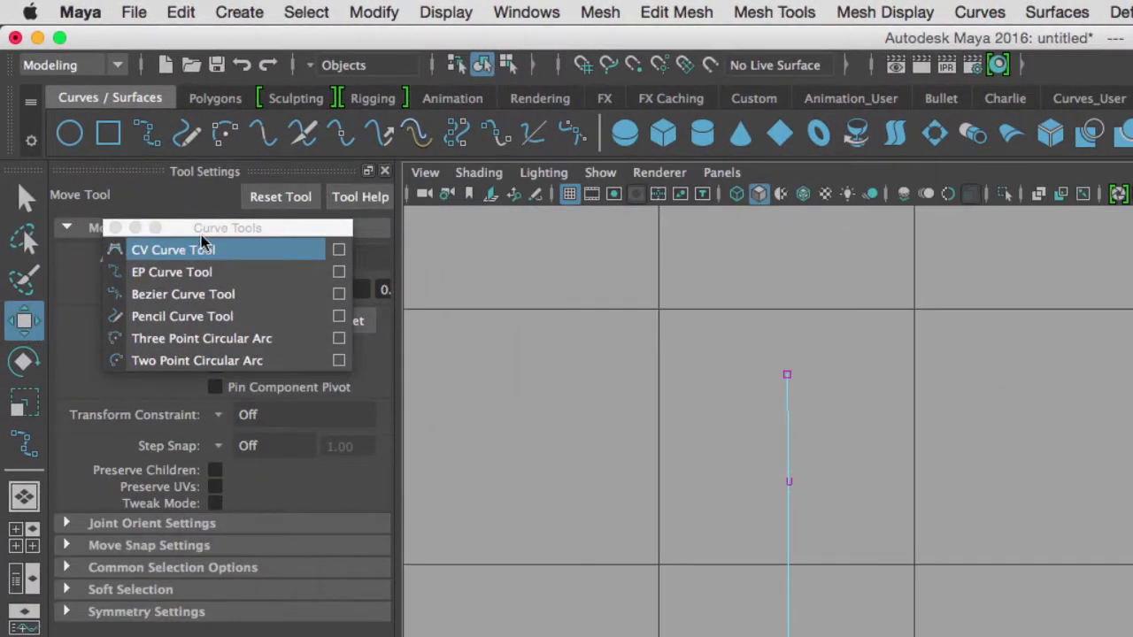
drag(181, 228, 522, 219)
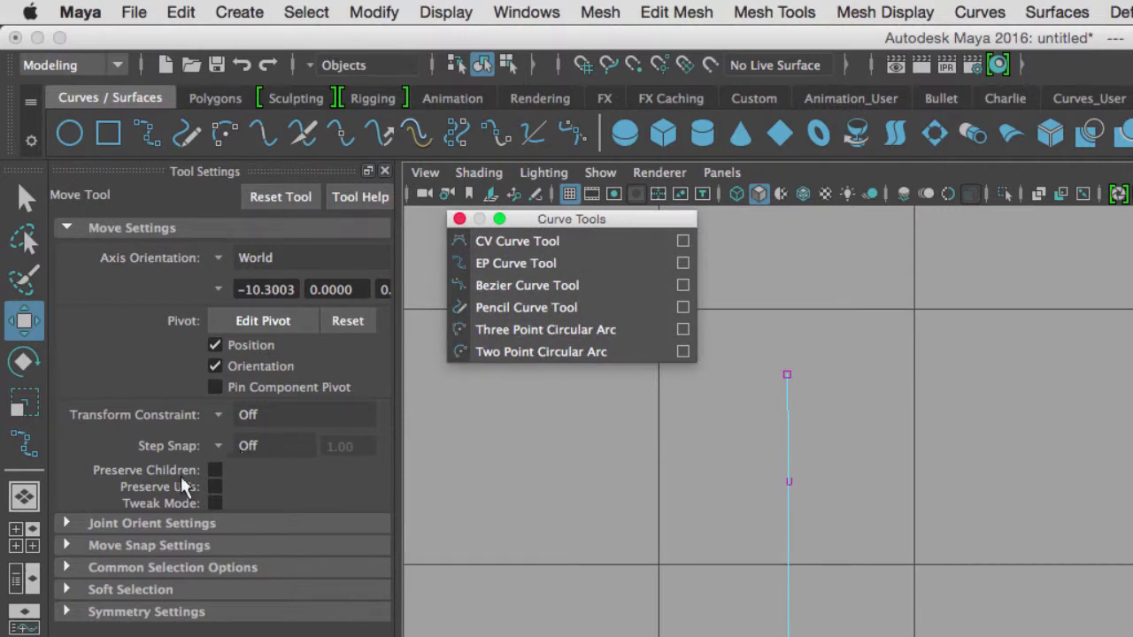
click(66, 546)
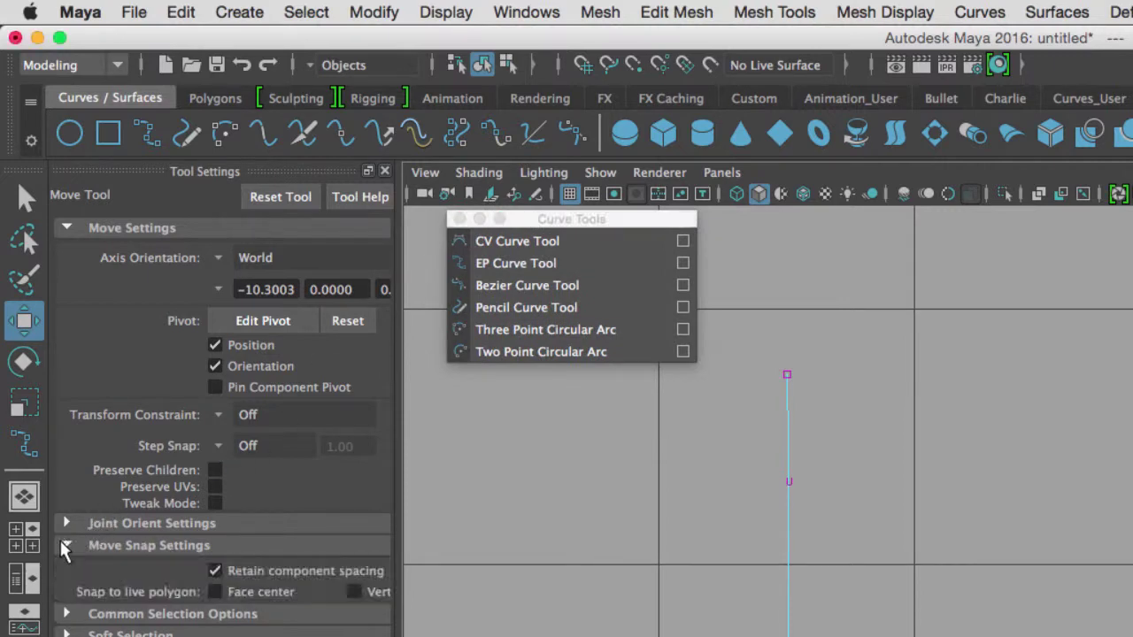
click(215, 571)
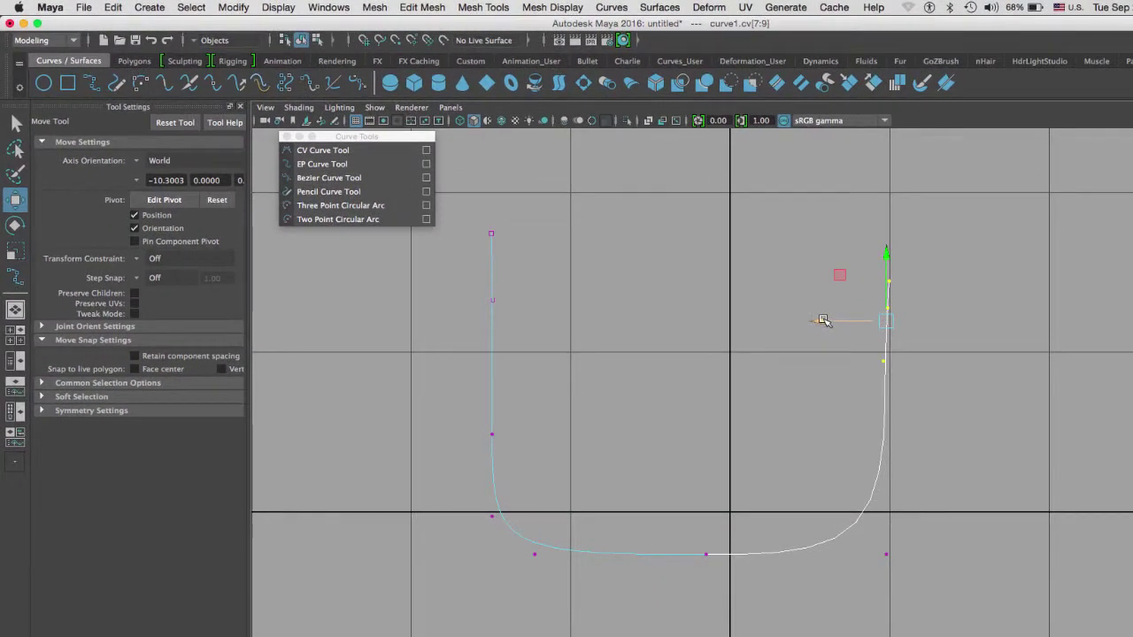
Snap the selected CVs right to straighten the right leg and tighten its lower corner.
drag(823, 321, 781, 322)
key(v)
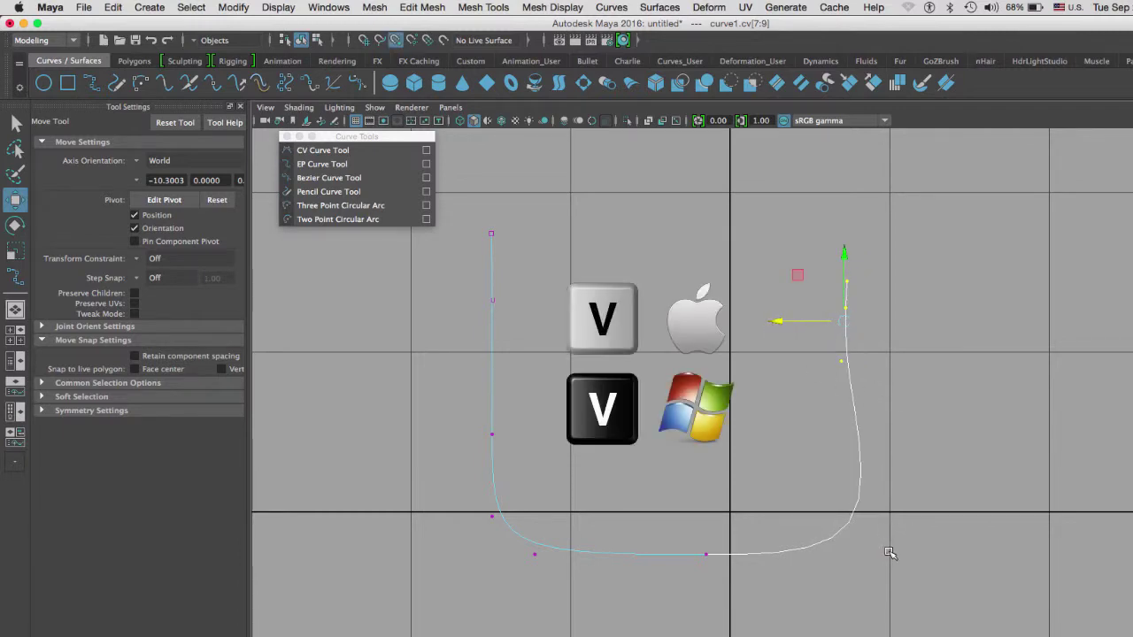
click(886, 551)
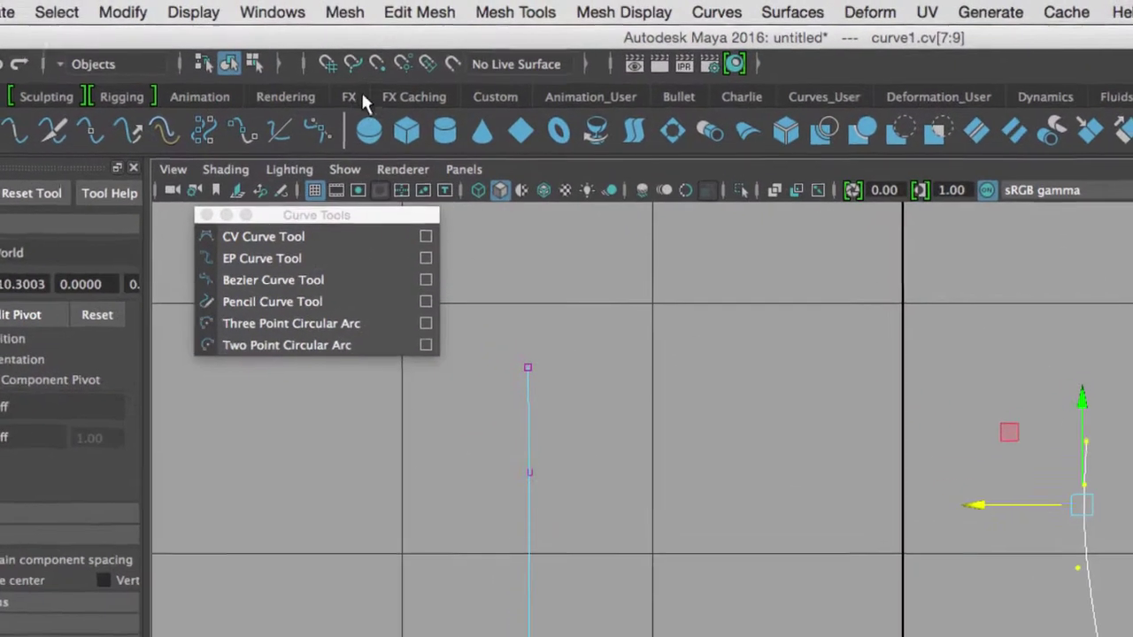
click(389, 49)
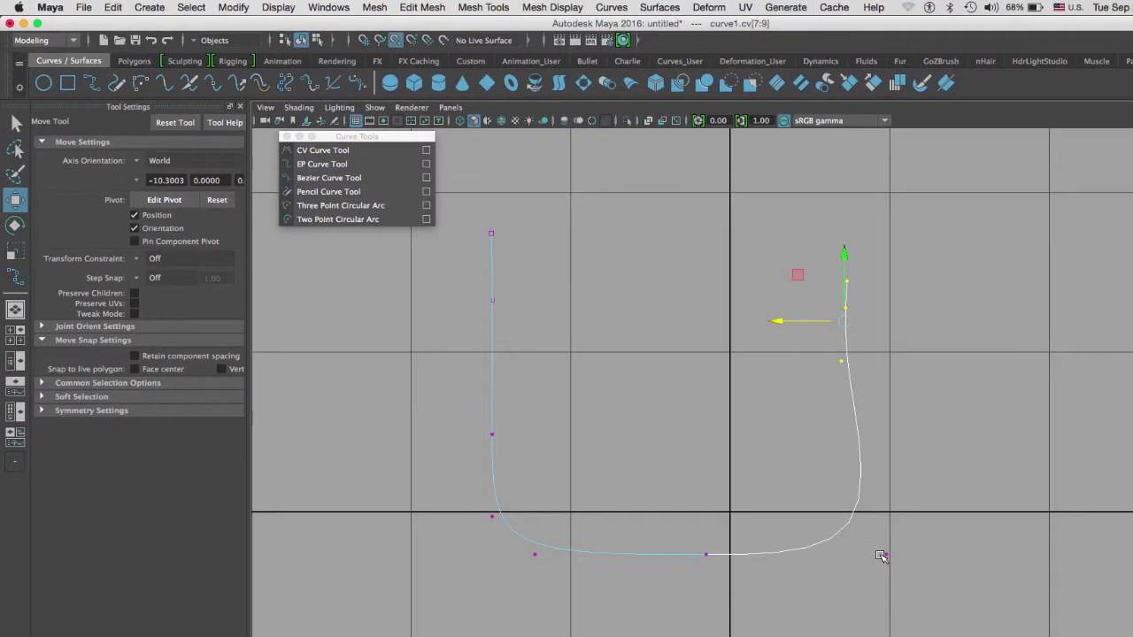
middle_drag(882, 556, 890, 555)
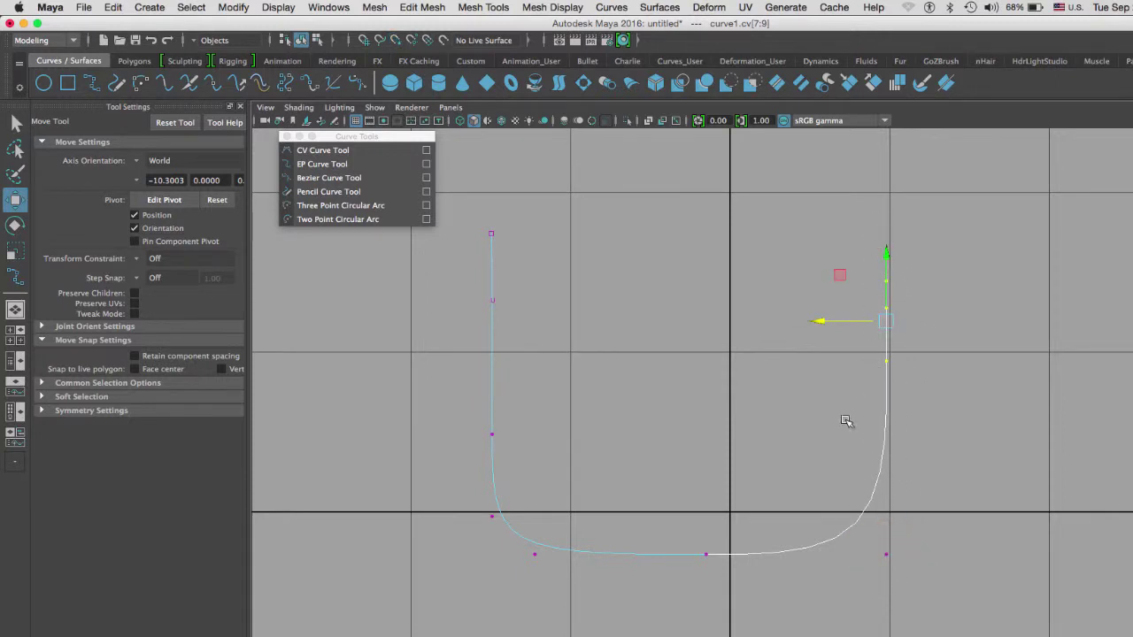
click(887, 360)
drag(888, 290, 885, 411)
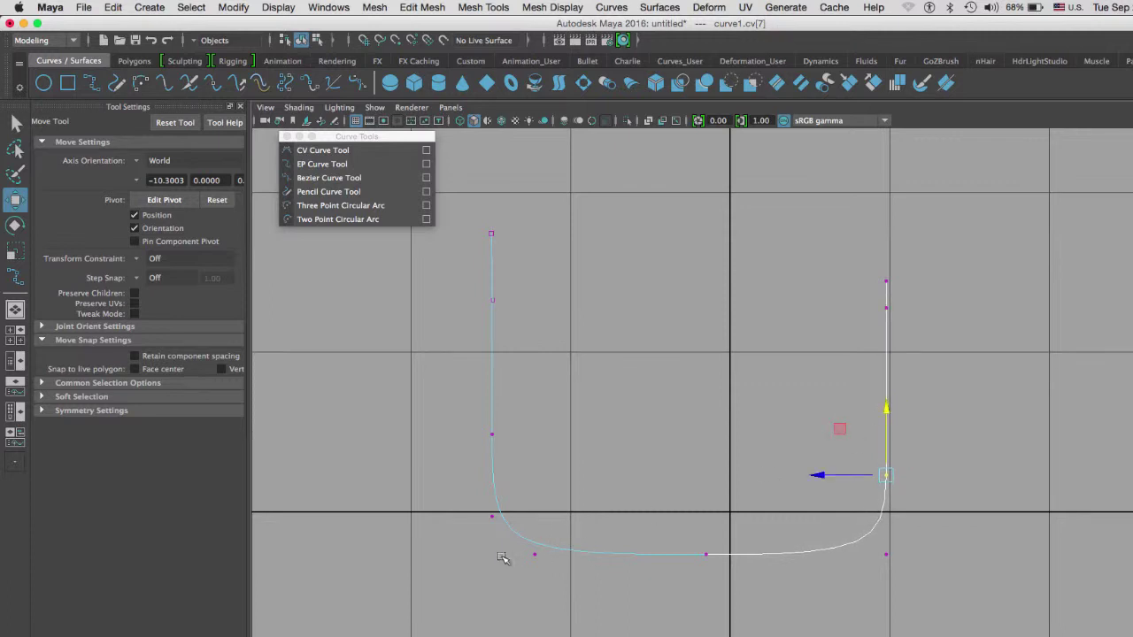
Level the bottom CVs and lower the upper right-leg CVs toward the corner.
drag(501, 539, 751, 577)
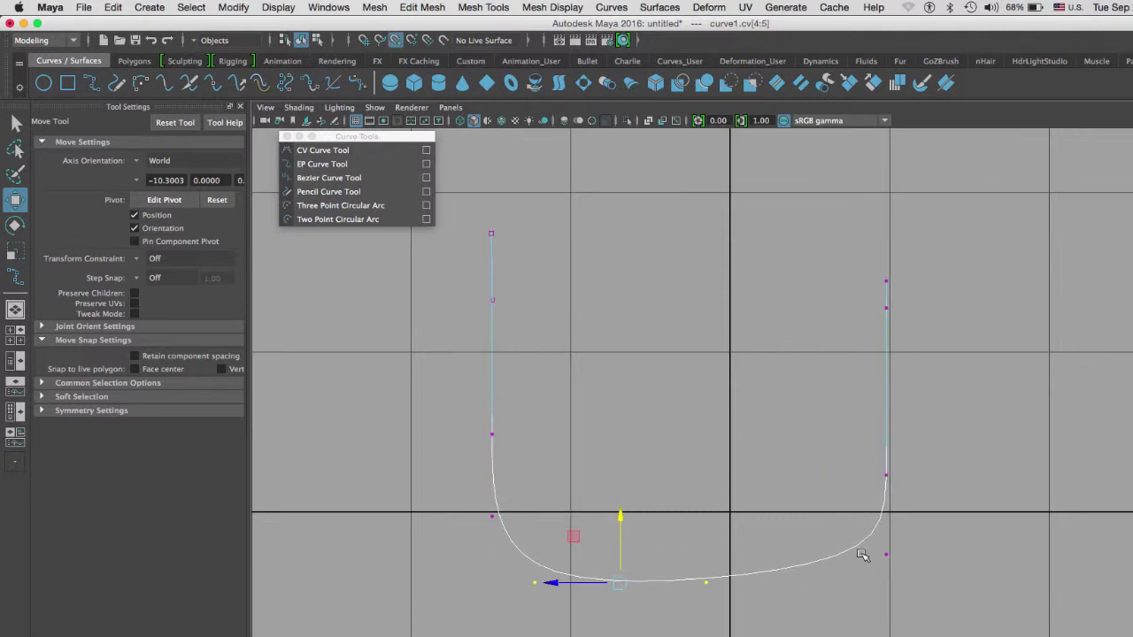
drag(885, 552, 706, 557)
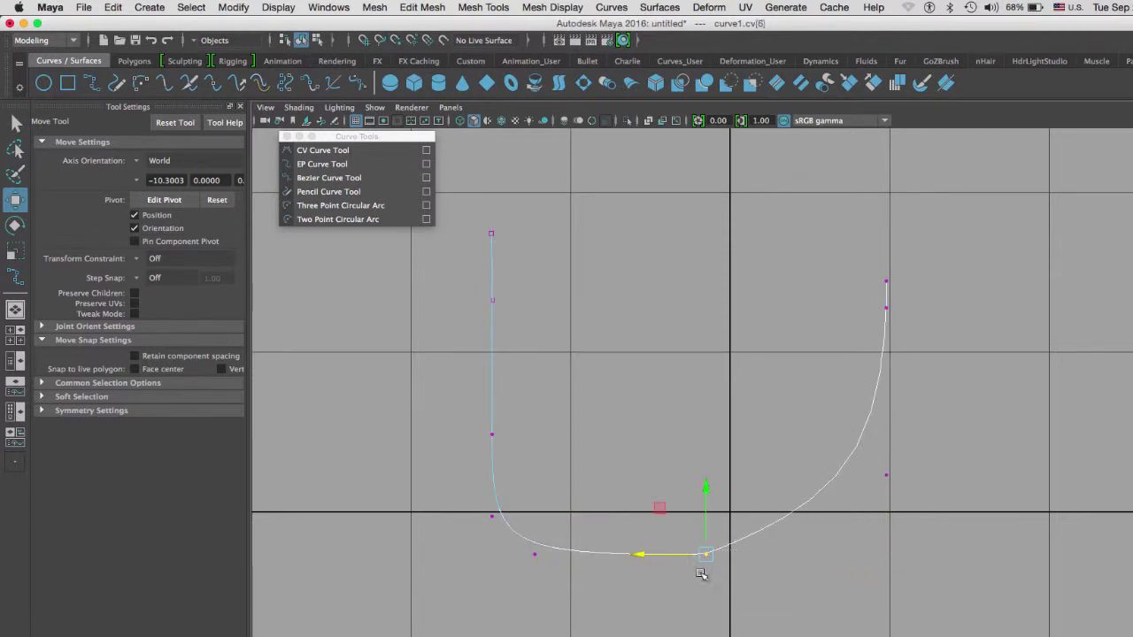
click(886, 473)
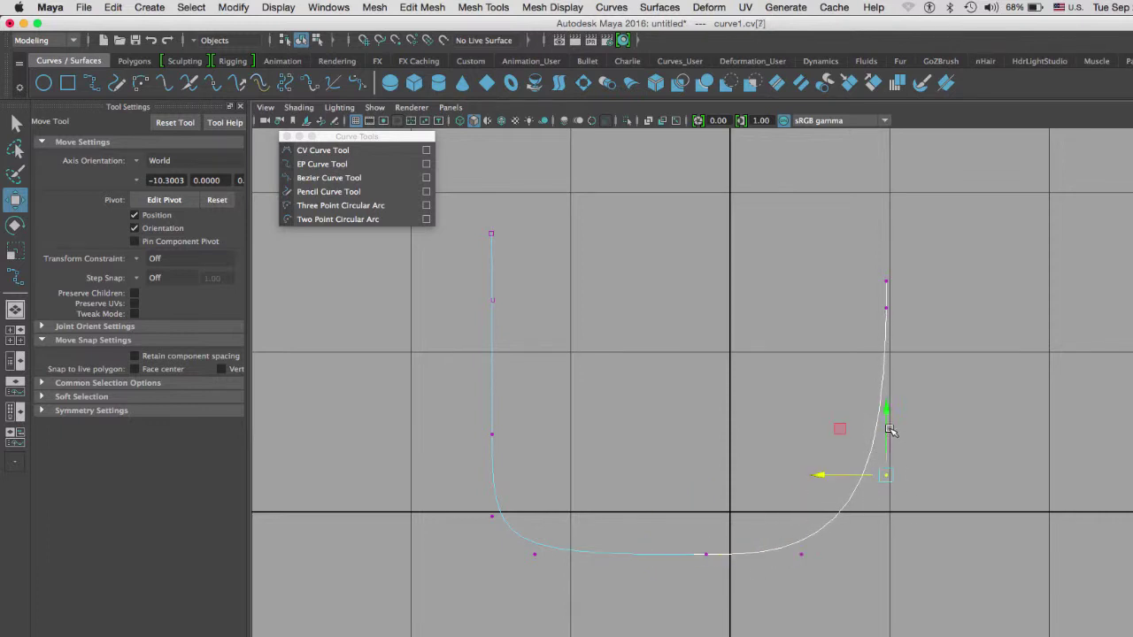
drag(886, 412, 800, 551)
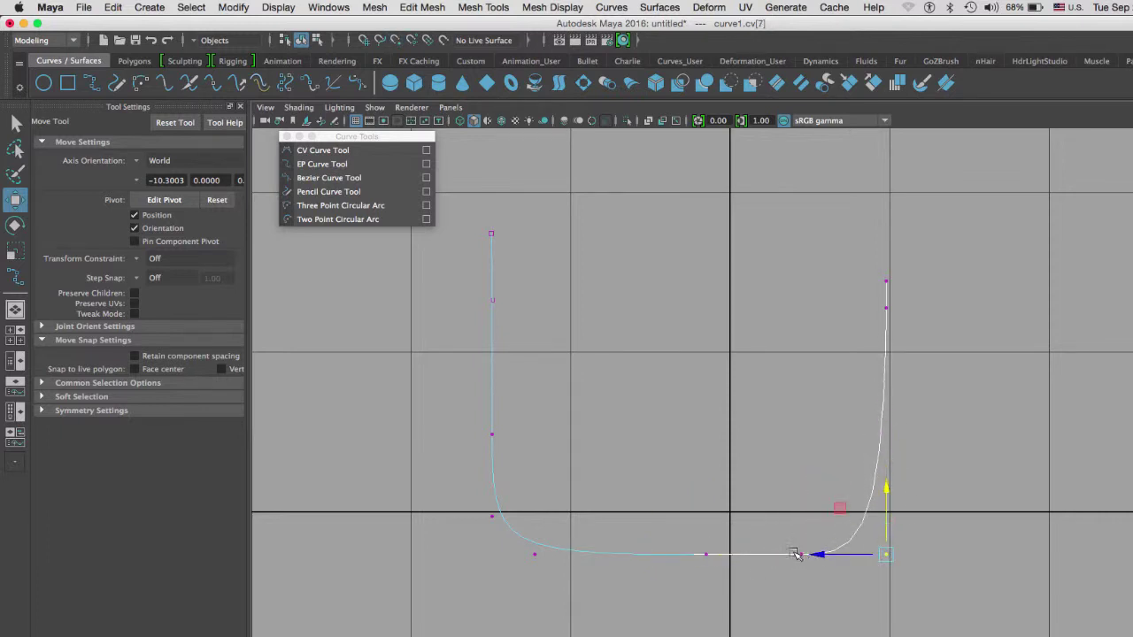
click(705, 553)
drag(683, 551, 632, 558)
click(886, 307)
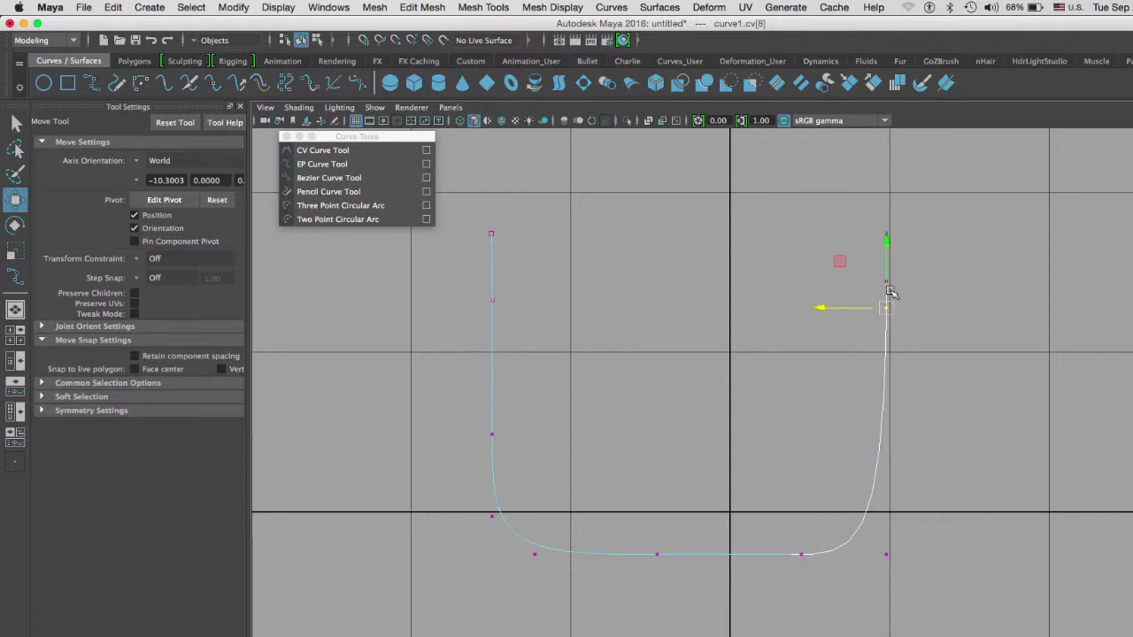
drag(885, 246, 888, 401)
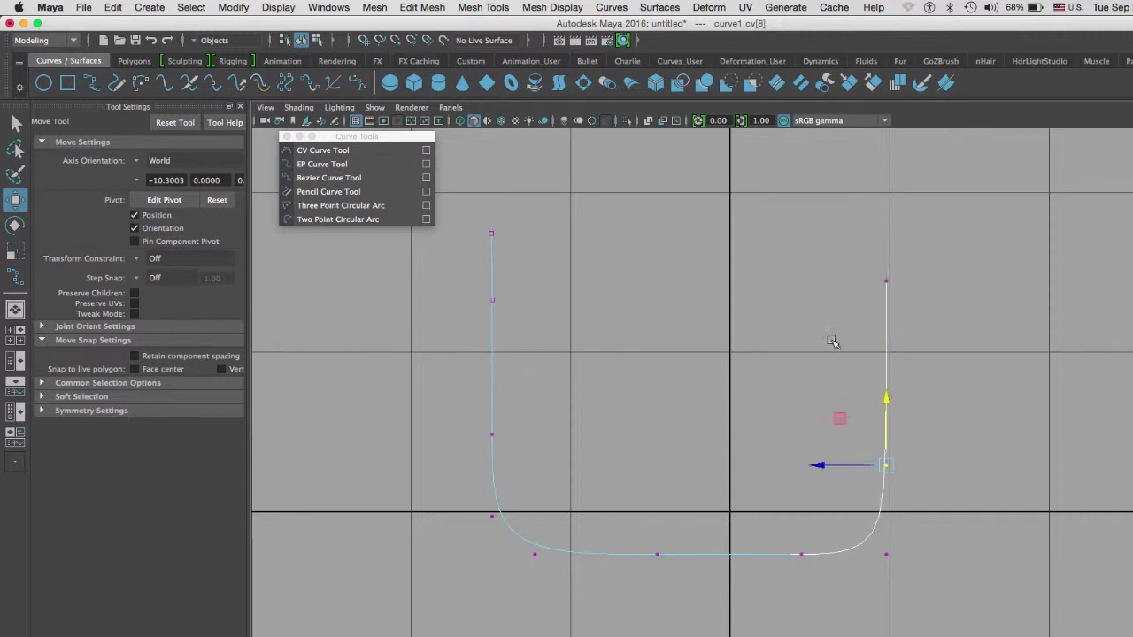
click(886, 281)
drag(887, 223, 886, 319)
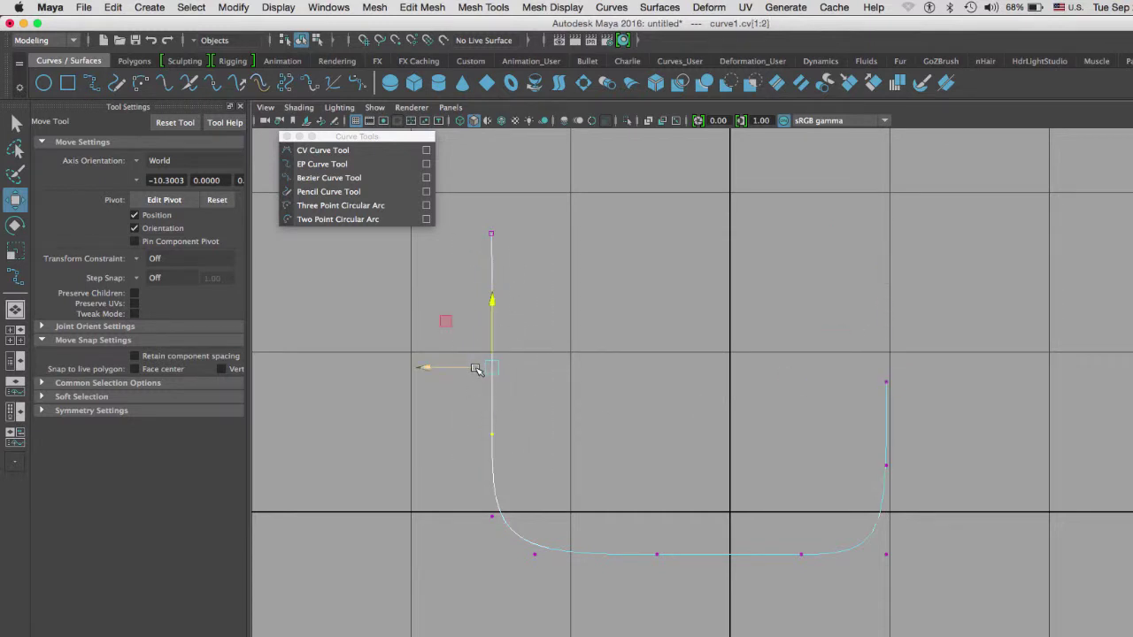
Snap the left-leg CVs into a straight vertical line, then reselect the bottom CVs.
drag(476, 369, 493, 514)
drag(560, 207, 460, 531)
drag(469, 375, 538, 551)
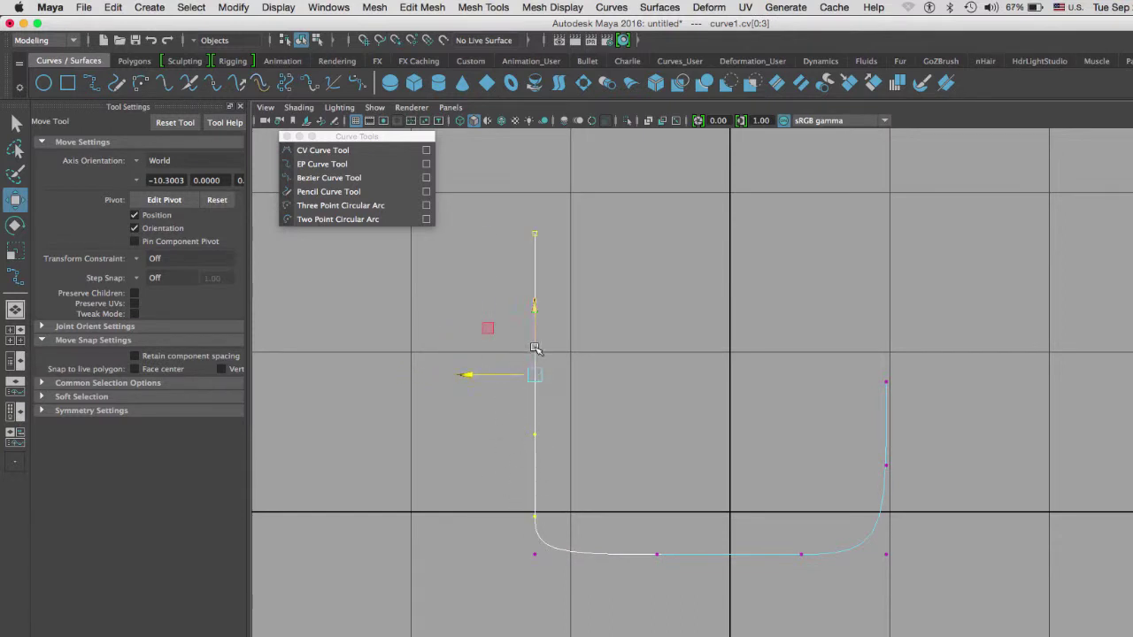
drag(536, 312, 535, 254)
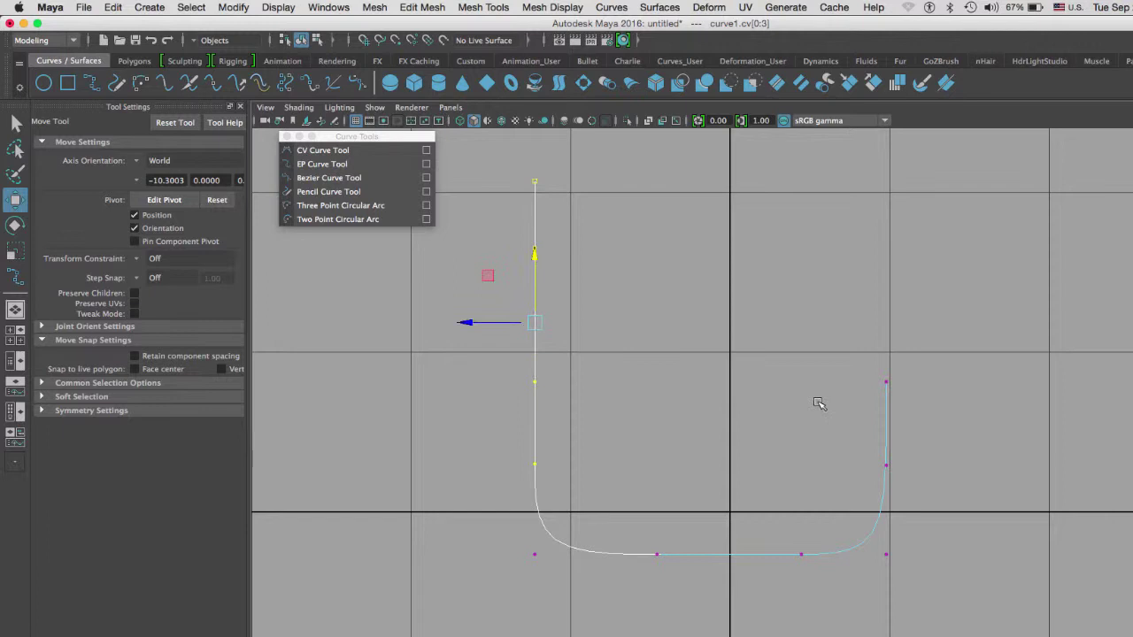
click(781, 383)
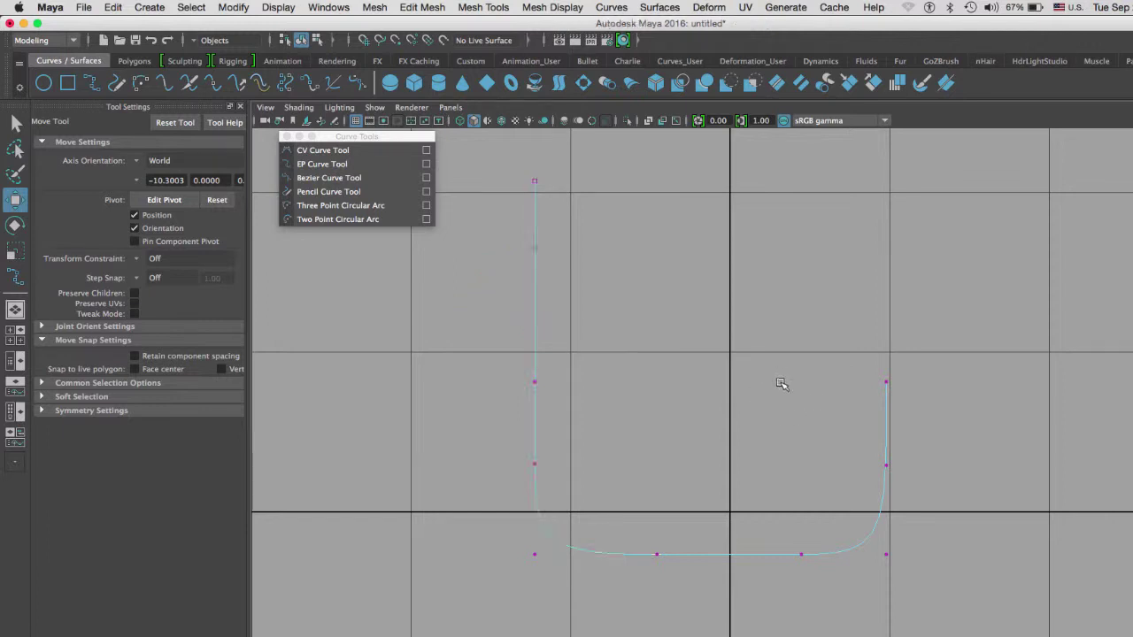
drag(940, 535, 646, 595)
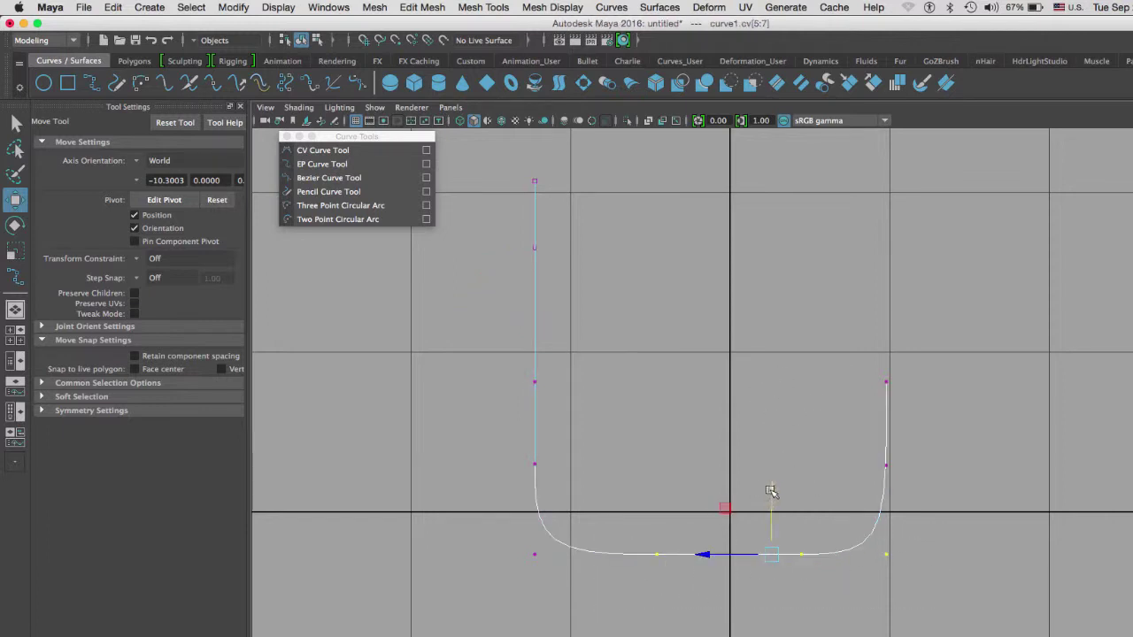
Snap the bottom CVs level and return to a single perspective view.
drag(771, 500, 535, 558)
key(v)
key(space)
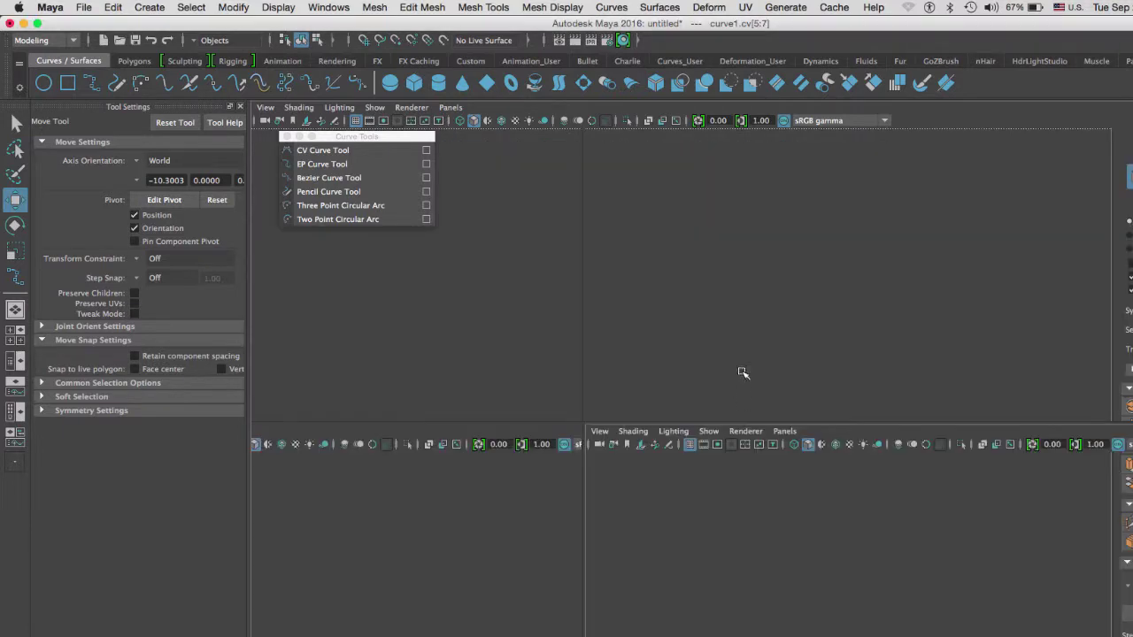
key(space)
alt+drag(877, 397, 732, 375)
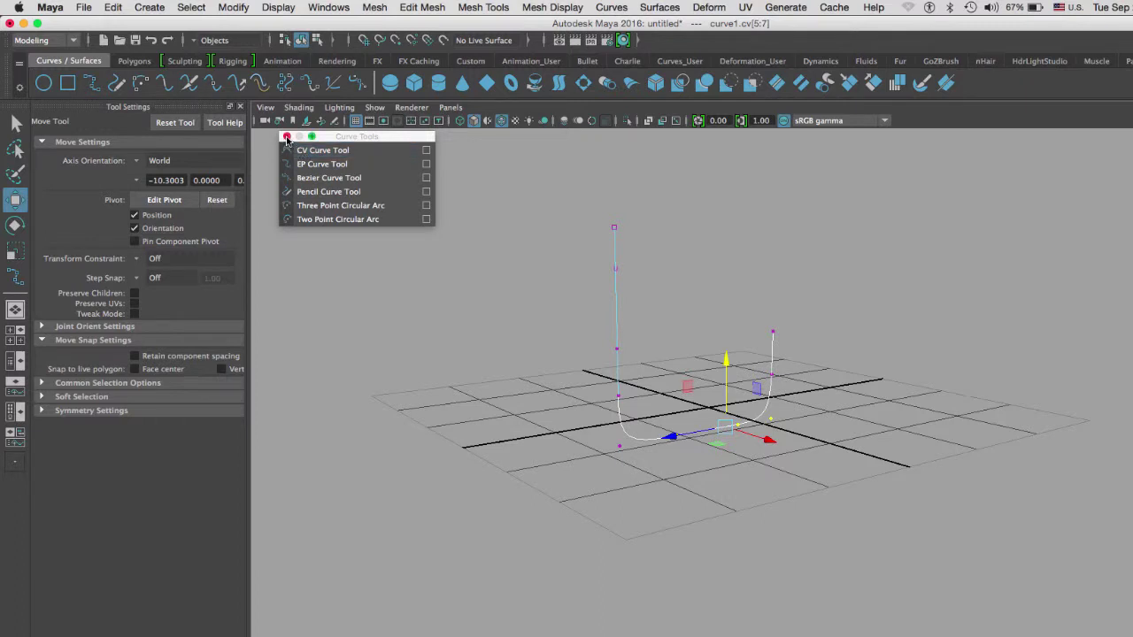
Close the Curve Tools panel, reset the Move tool to defaults and close Tool Settings.
click(286, 137)
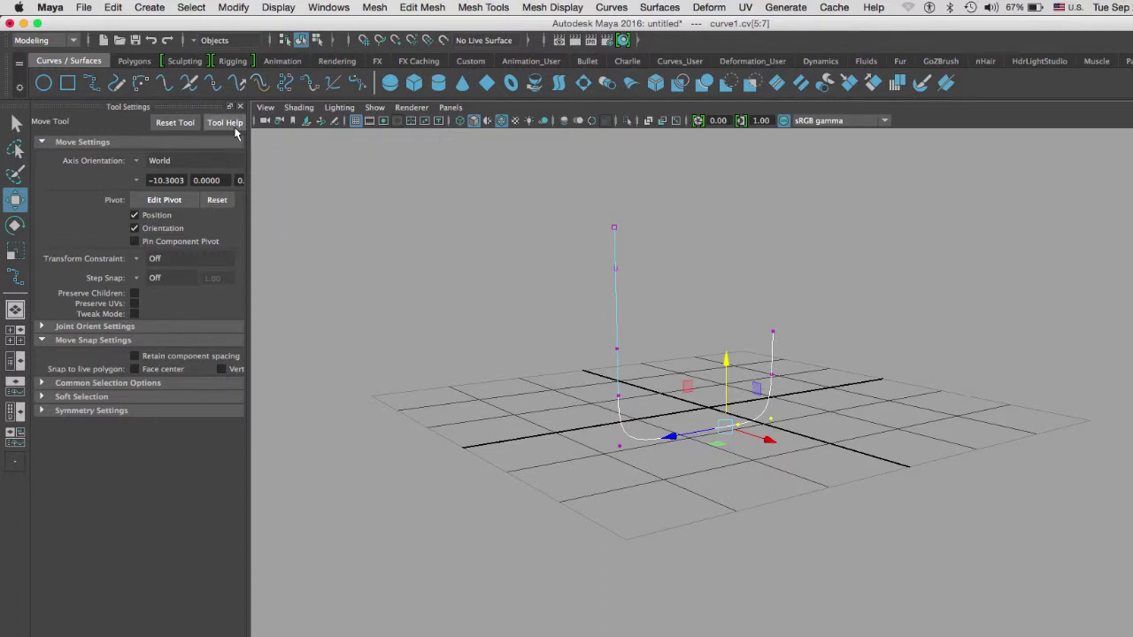
click(180, 125)
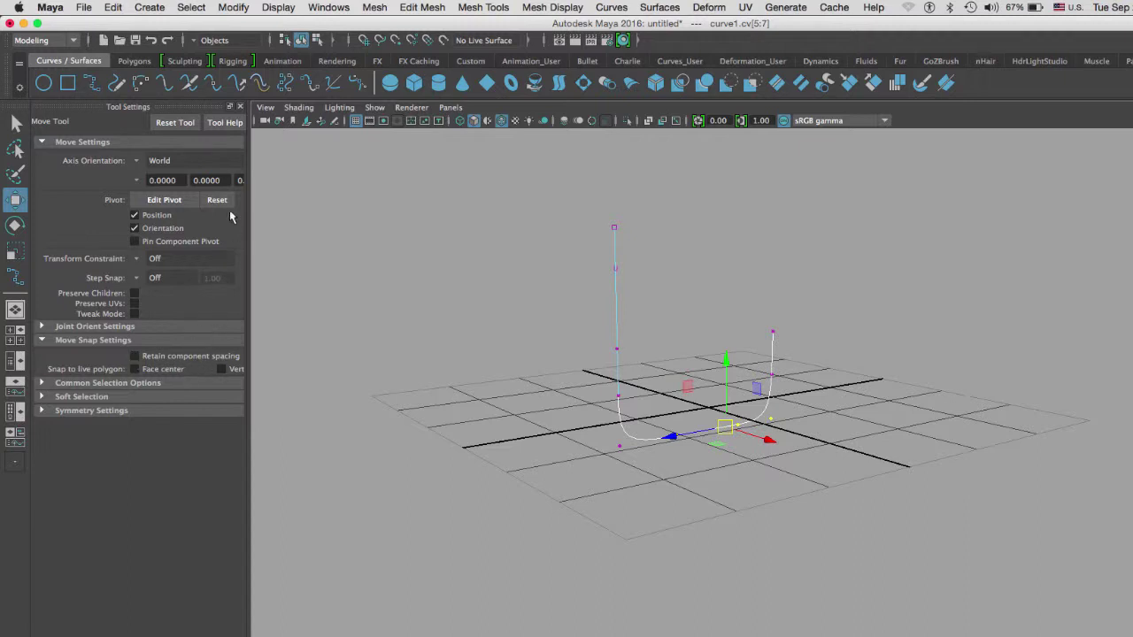
click(240, 106)
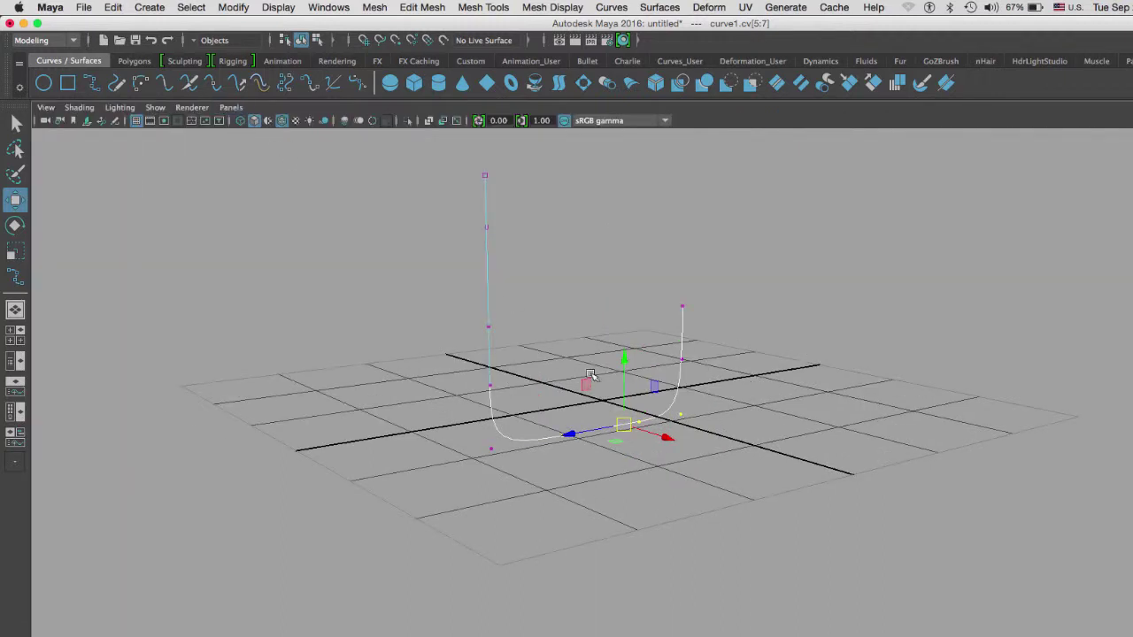
Turn on Keep Spacing for moves and switch curve1 back to object mode.
alt+drag(591, 375, 541, 372)
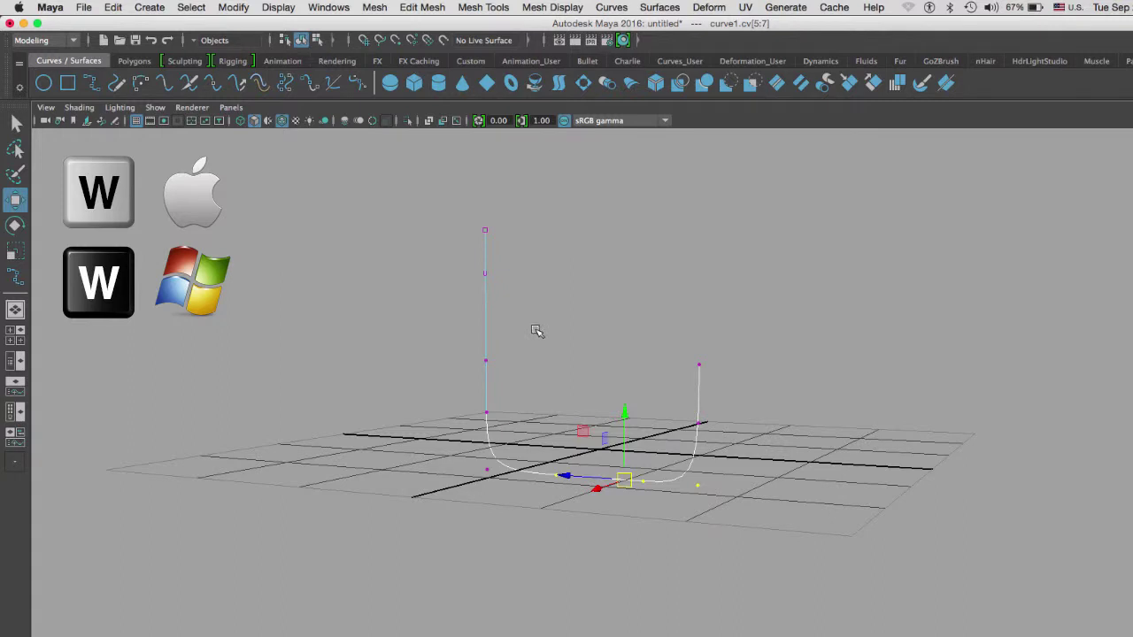
click(536, 331)
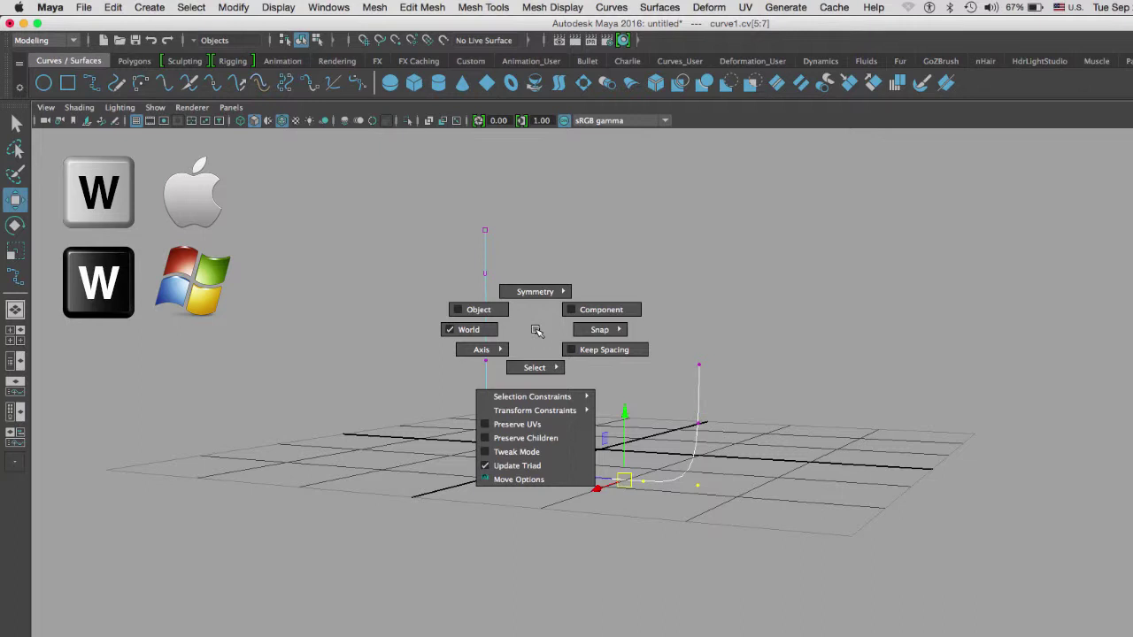
drag(536, 331, 489, 387)
click(554, 331)
right_drag(489, 387, 551, 370)
alt+drag(494, 391, 610, 365)
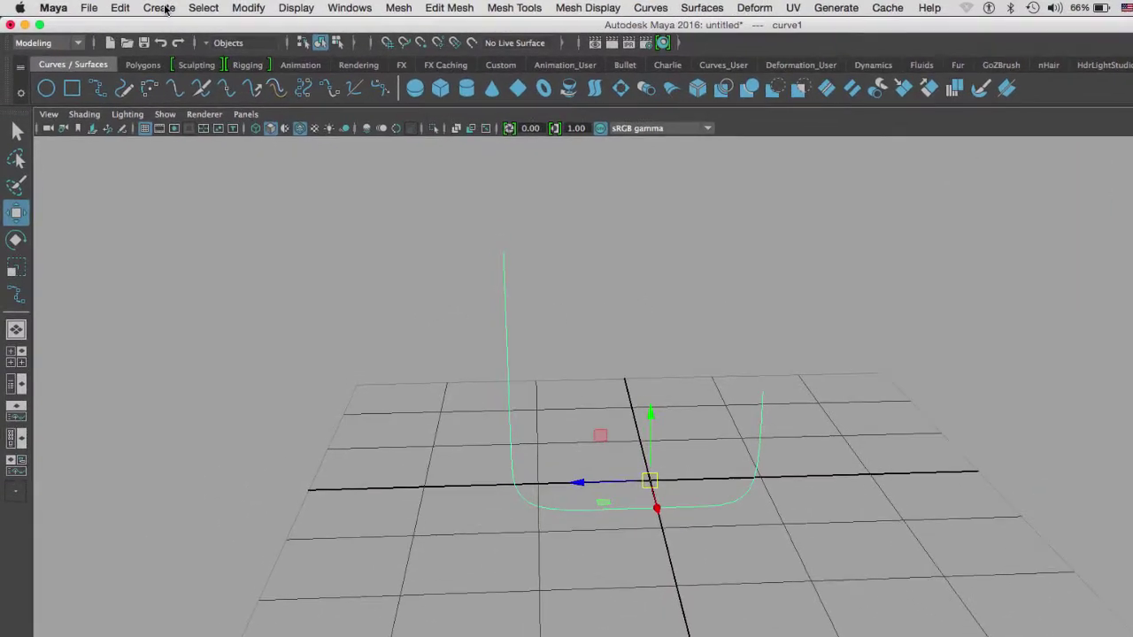
Create a NURBS circle at the origin.
click(151, 7)
mouse_move(163, 49)
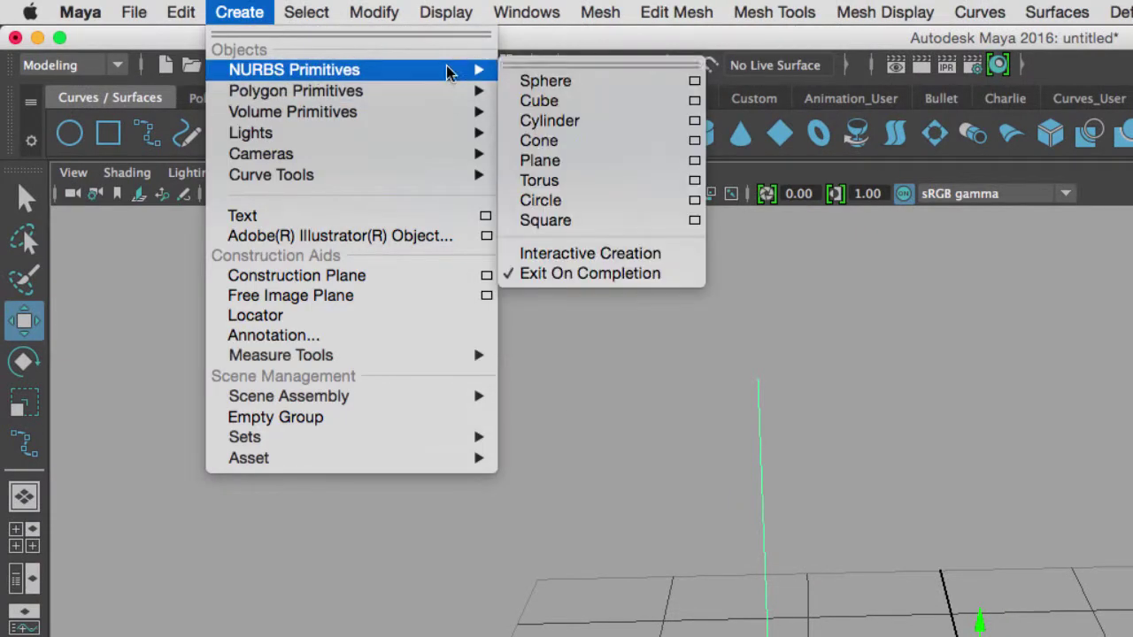
click(575, 202)
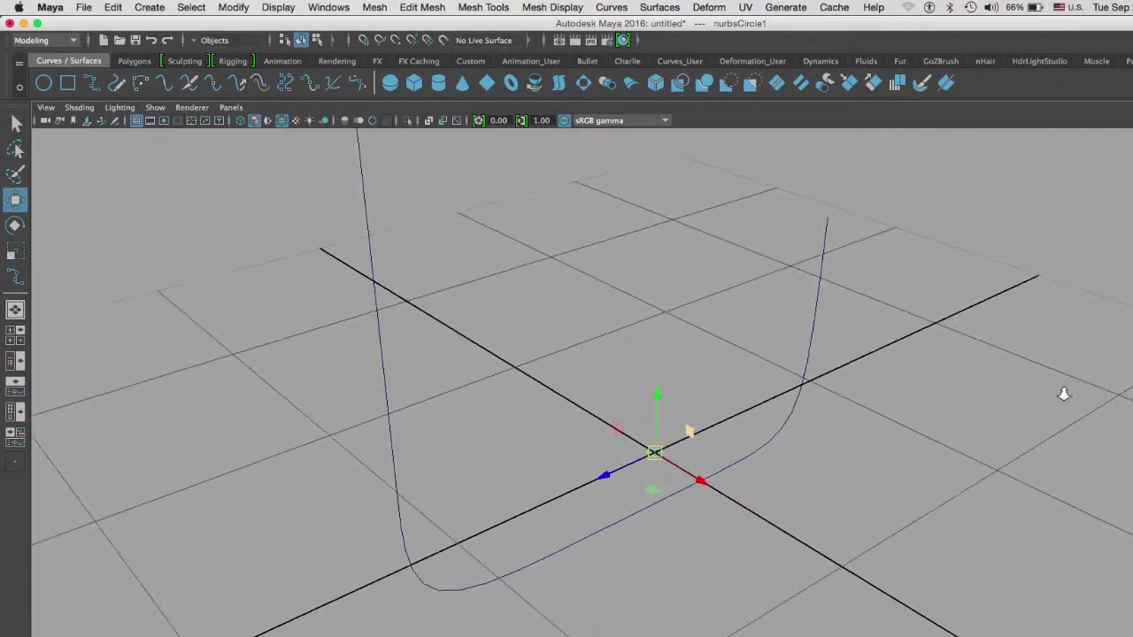
alt+drag(1064, 394, 678, 450)
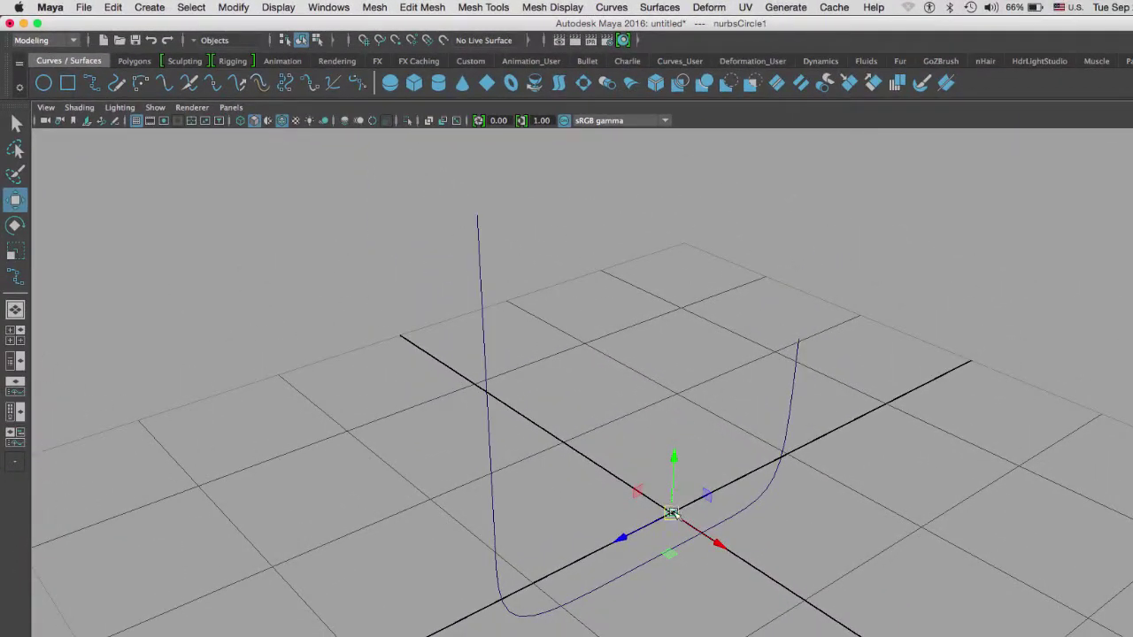
Snap nurbsCircle1 onto the top end of the U curve's left leg using curve snapping.
drag(672, 513, 631, 396)
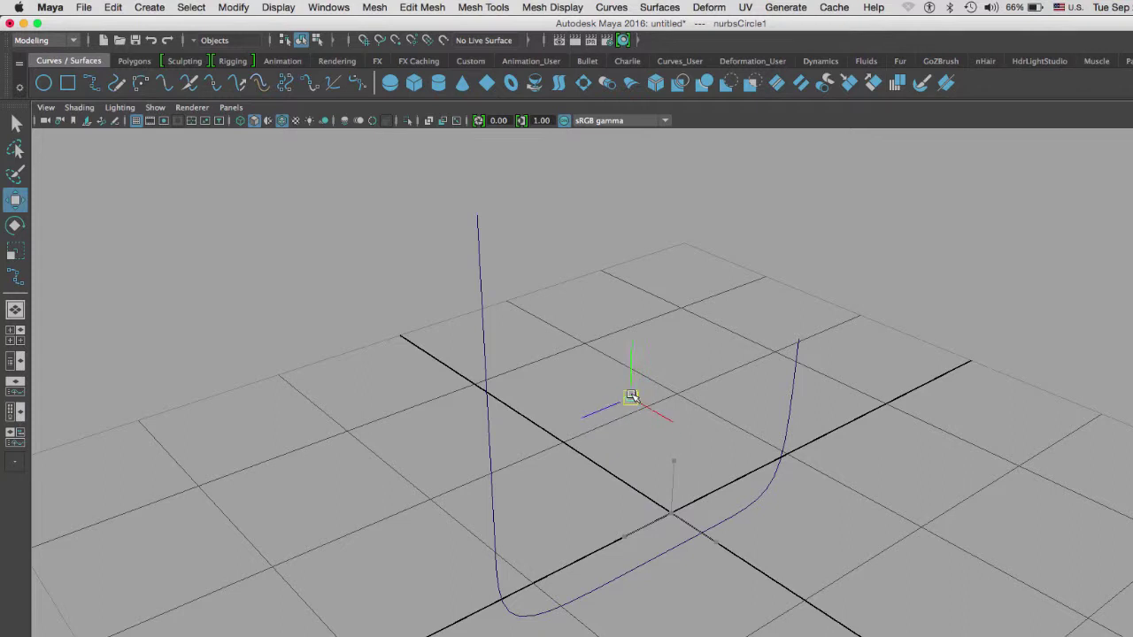
key(c)
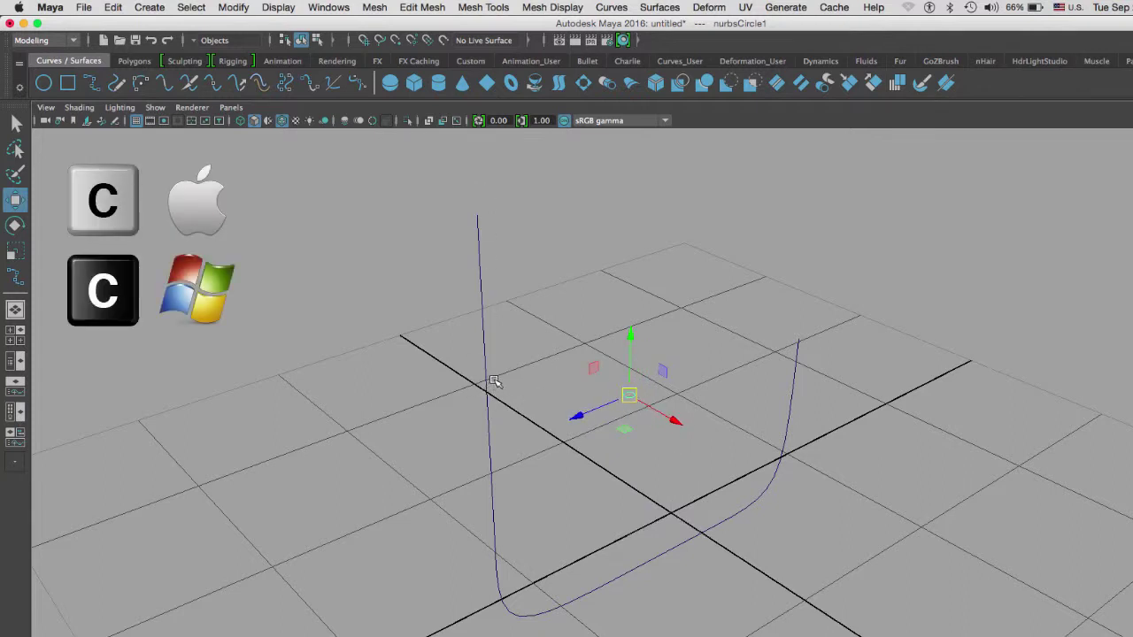
key(c)
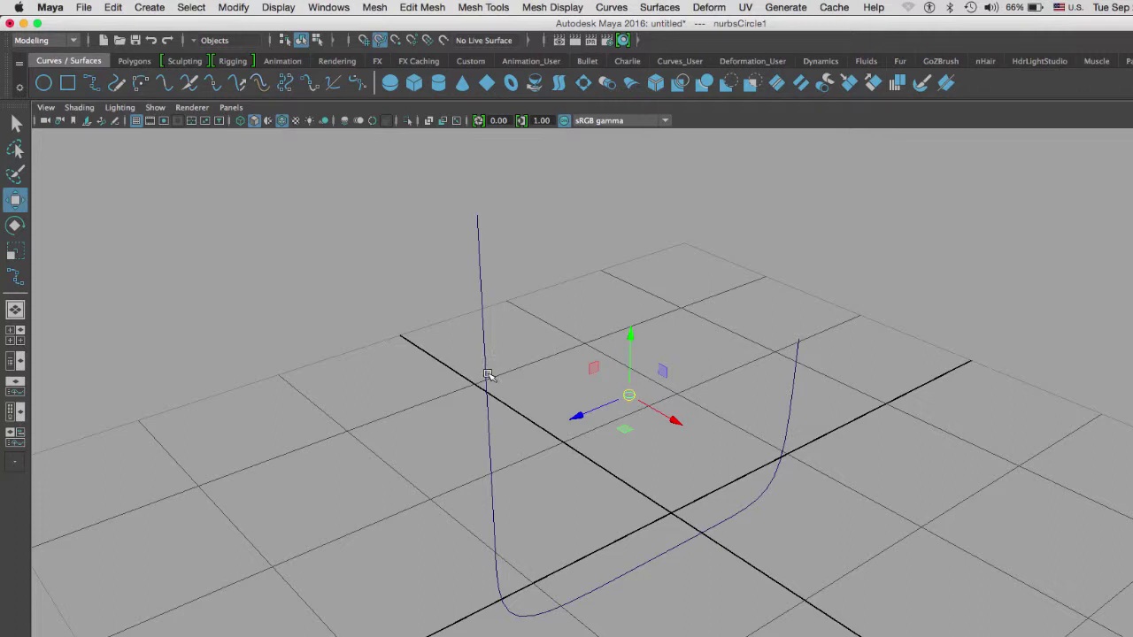
middle_drag(480, 384, 382, 188)
alt+middle_drag(544, 247, 641, 329)
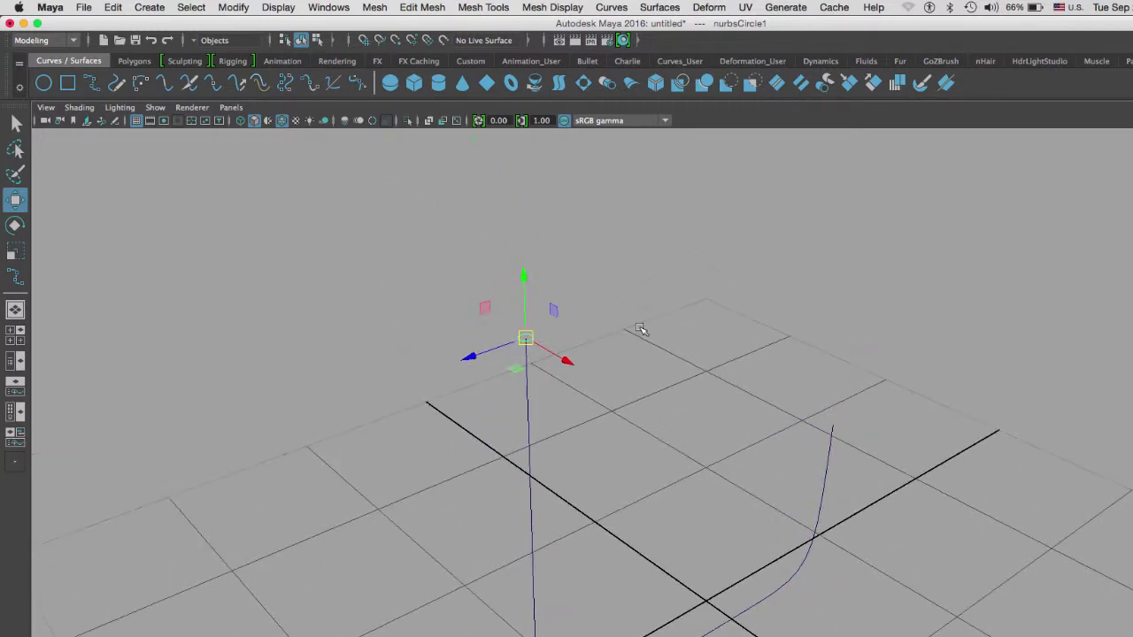
click(458, 371)
alt+drag(458, 371, 608, 88)
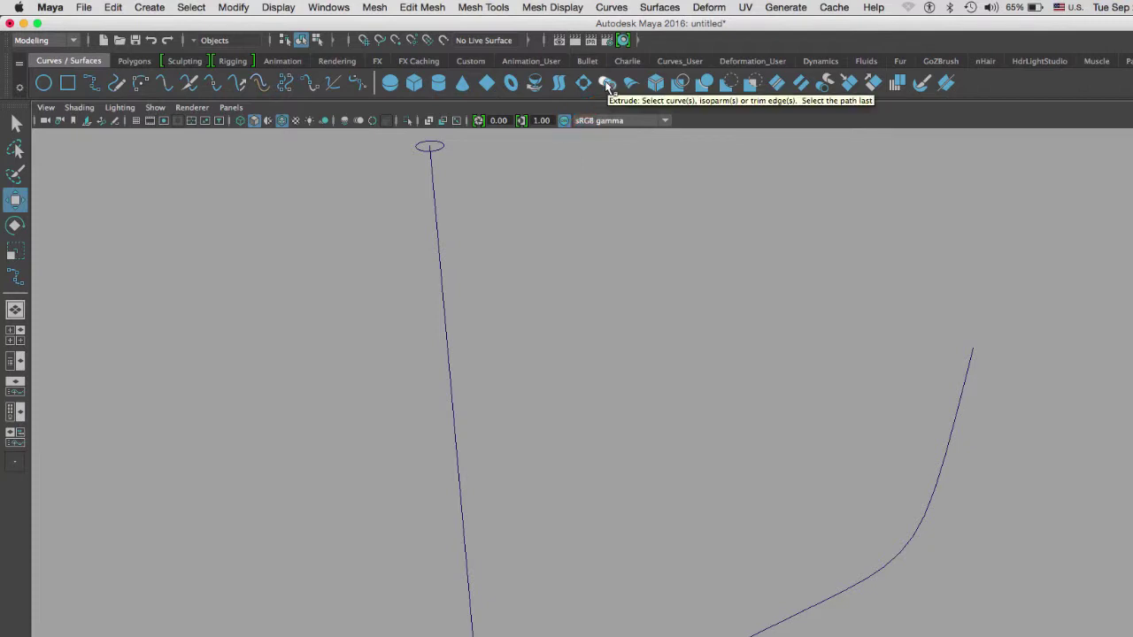
Set Extrude Options to Polygons output, Quads and General tessellation, then select the circle.
double_click(608, 86)
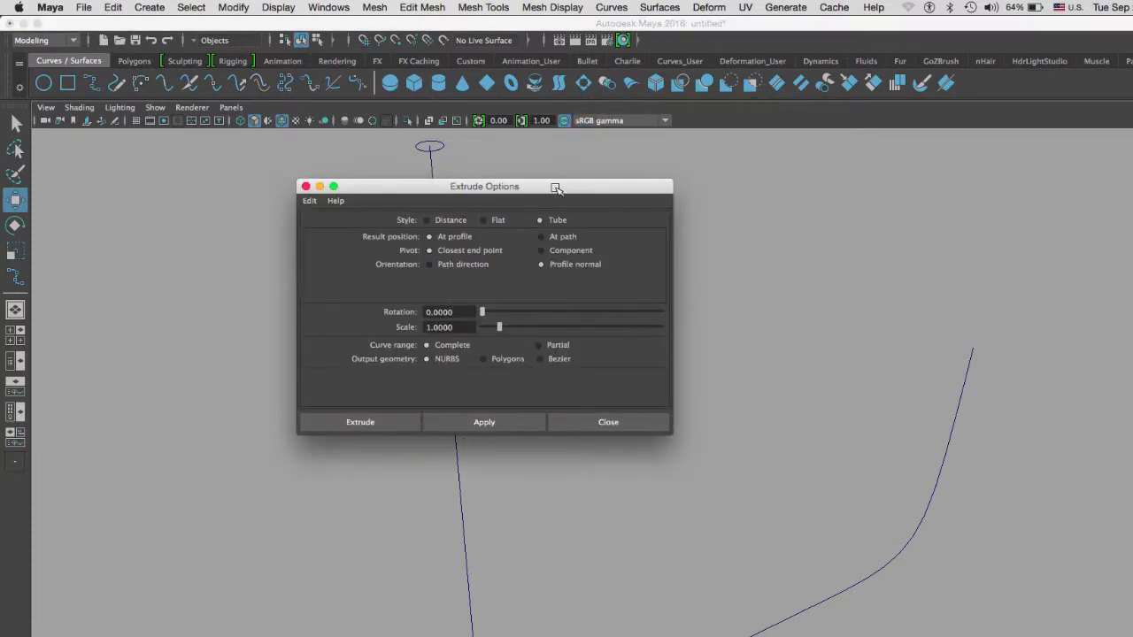
drag(556, 185, 782, 149)
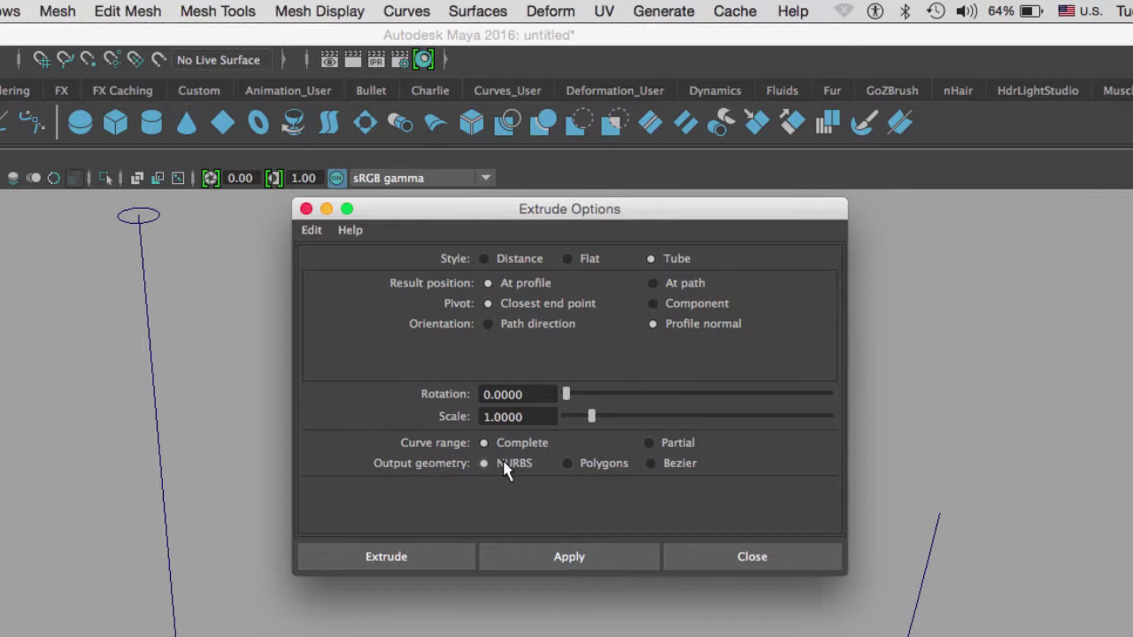
click(568, 463)
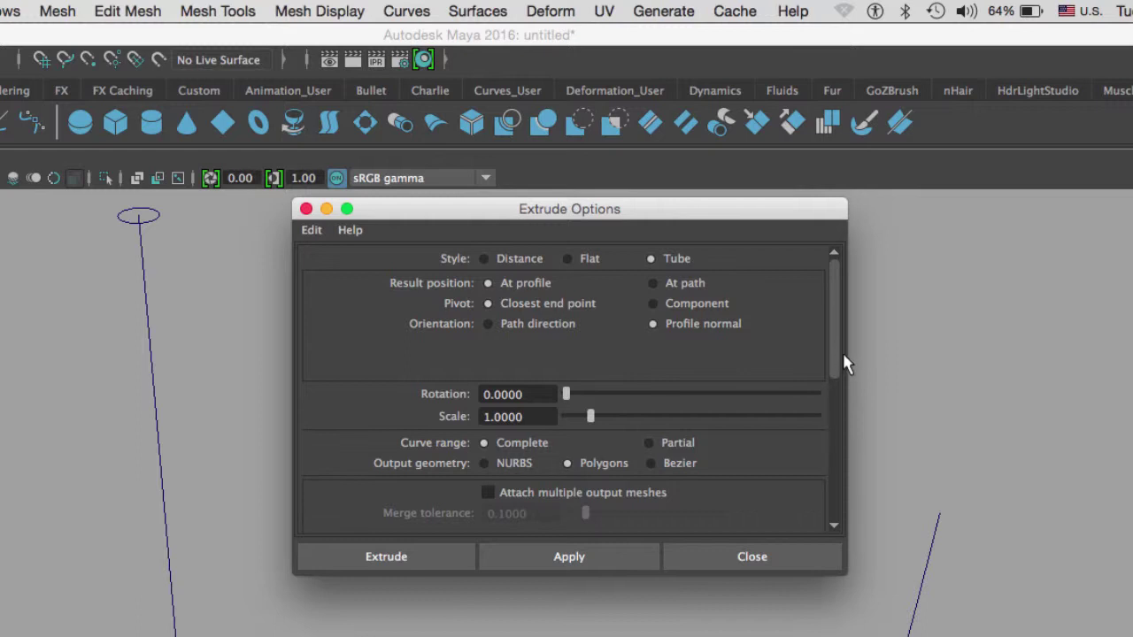
drag(836, 349, 836, 427)
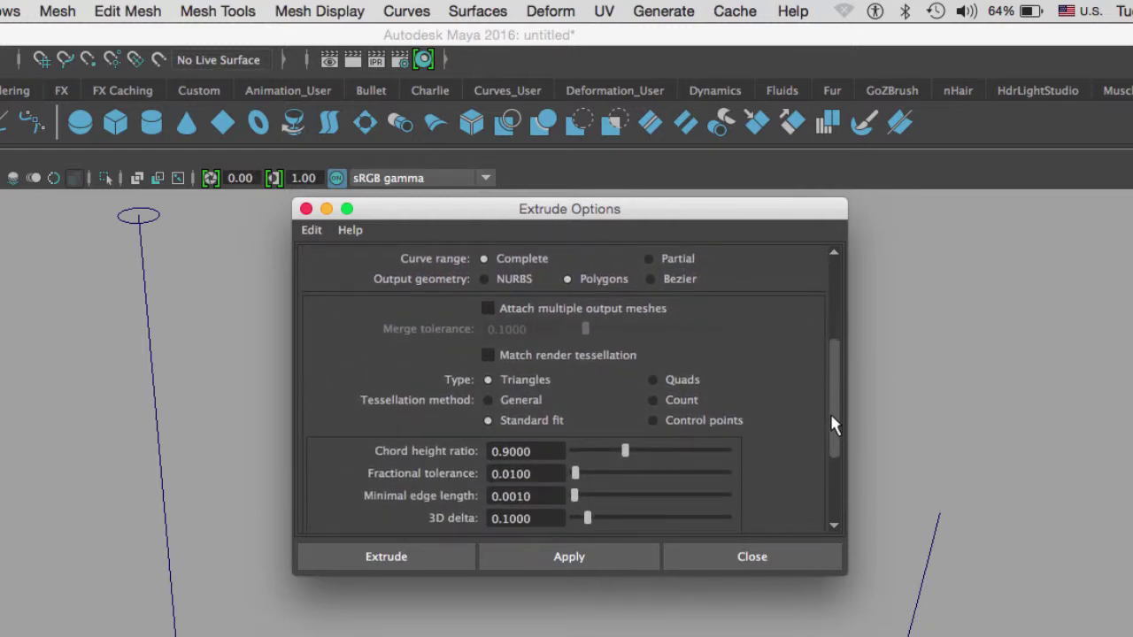
click(657, 377)
click(487, 400)
drag(834, 398, 832, 410)
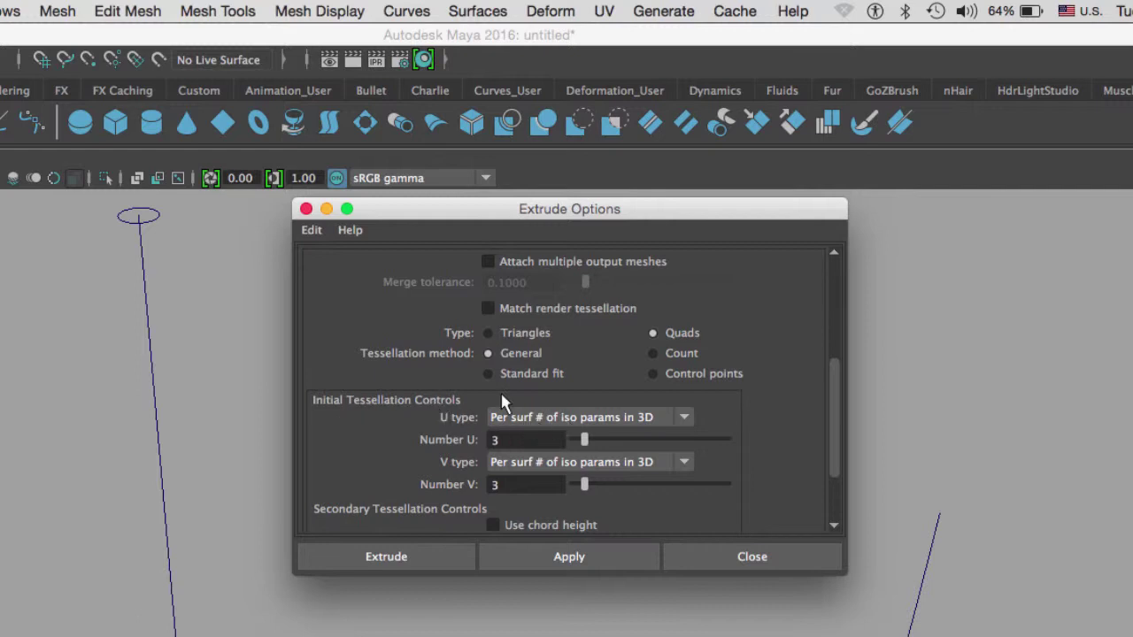
click(151, 211)
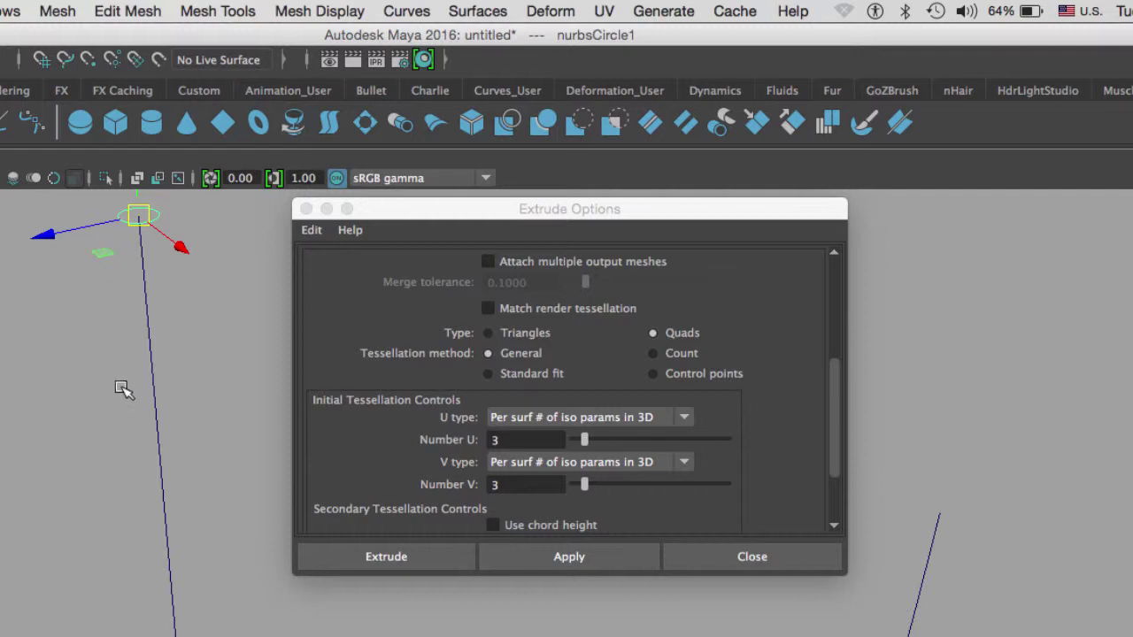
Add curve1 as the path and apply the extrude, creating the polygon tube extrude1.
shift+click(157, 402)
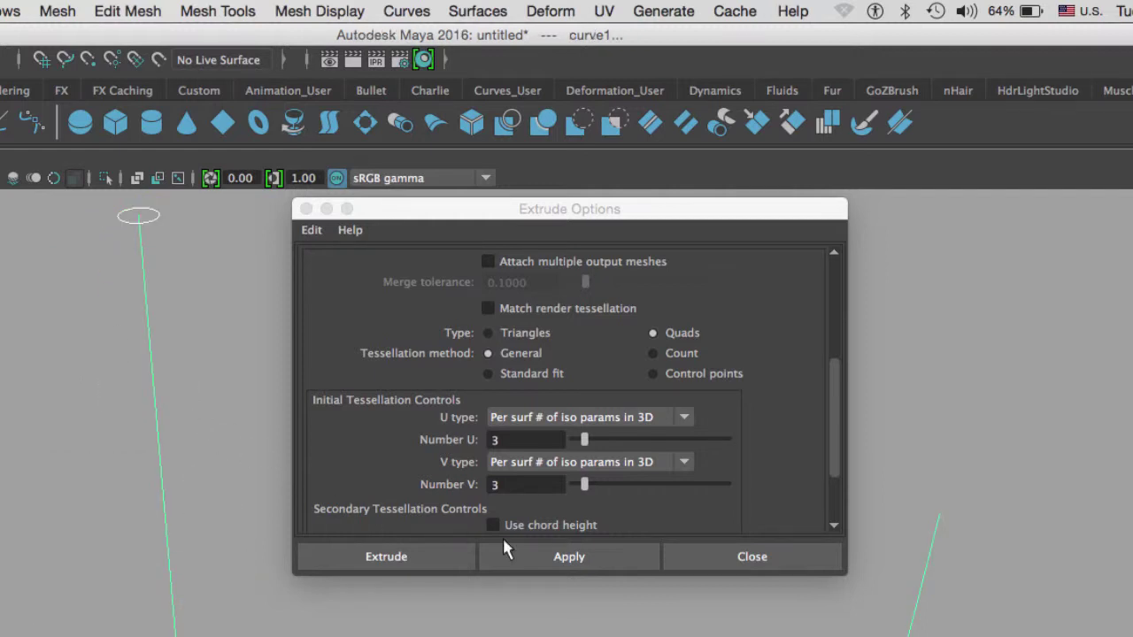
click(582, 557)
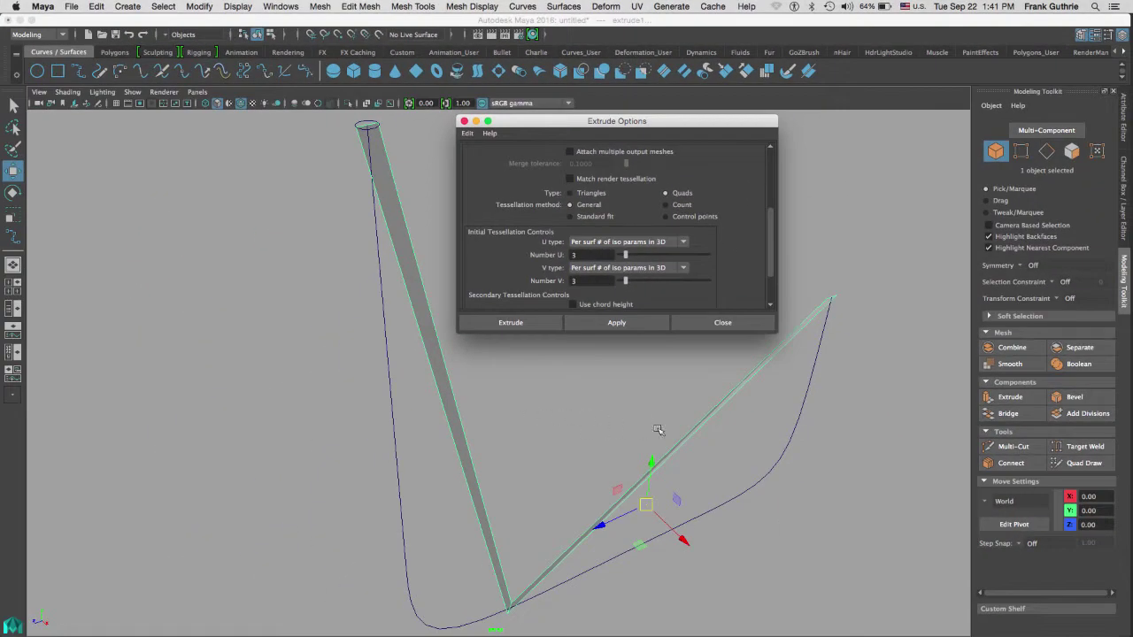
mouse_move(593, 443)
alt+mouse_down()
mouse_move(505, 434)
mouse_move(480, 486)
mouse_move(518, 502)
mouse_move(599, 422)
mouse_move(576, 450)
alt+mouse_up()
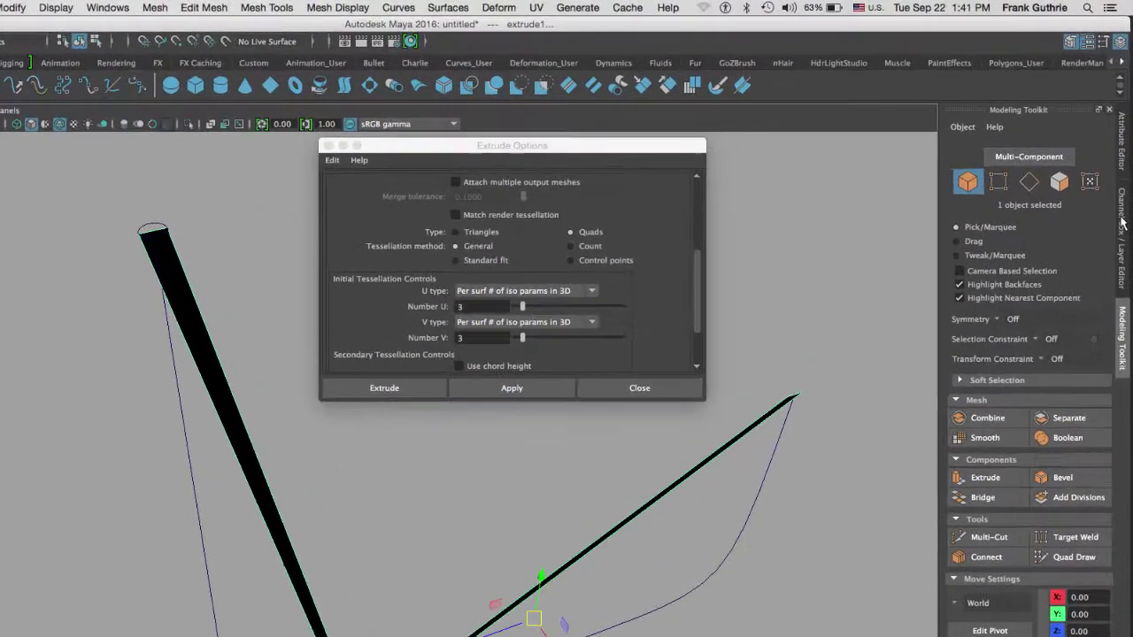
Show the tube's attributes in the Channel Box and expand the nurbsTessellate1 settings.
click(1124, 187)
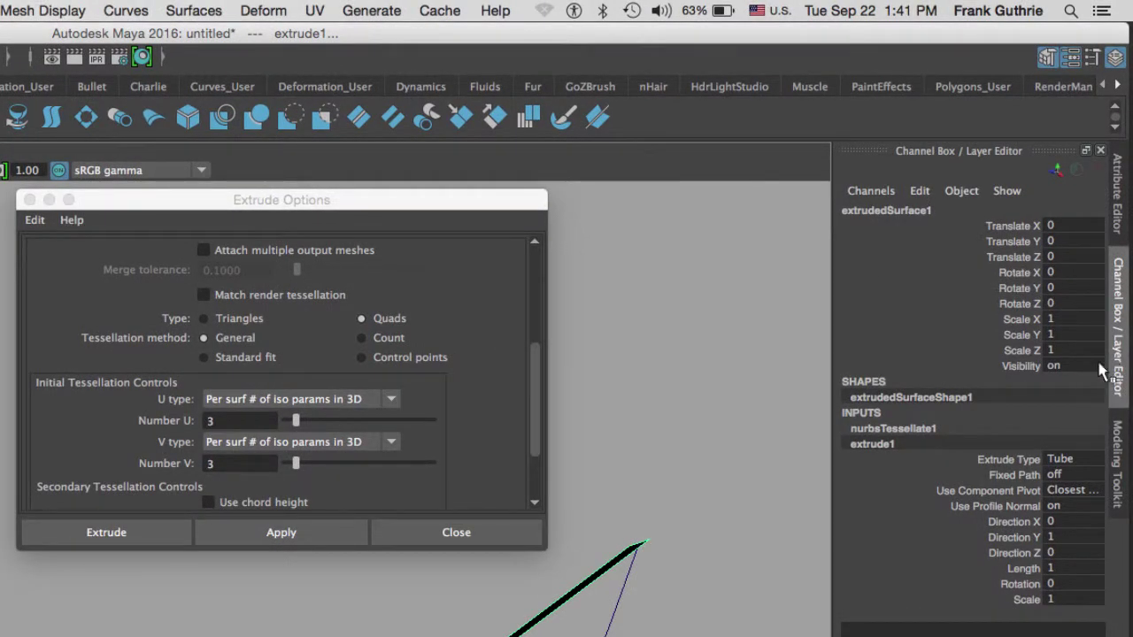
click(878, 431)
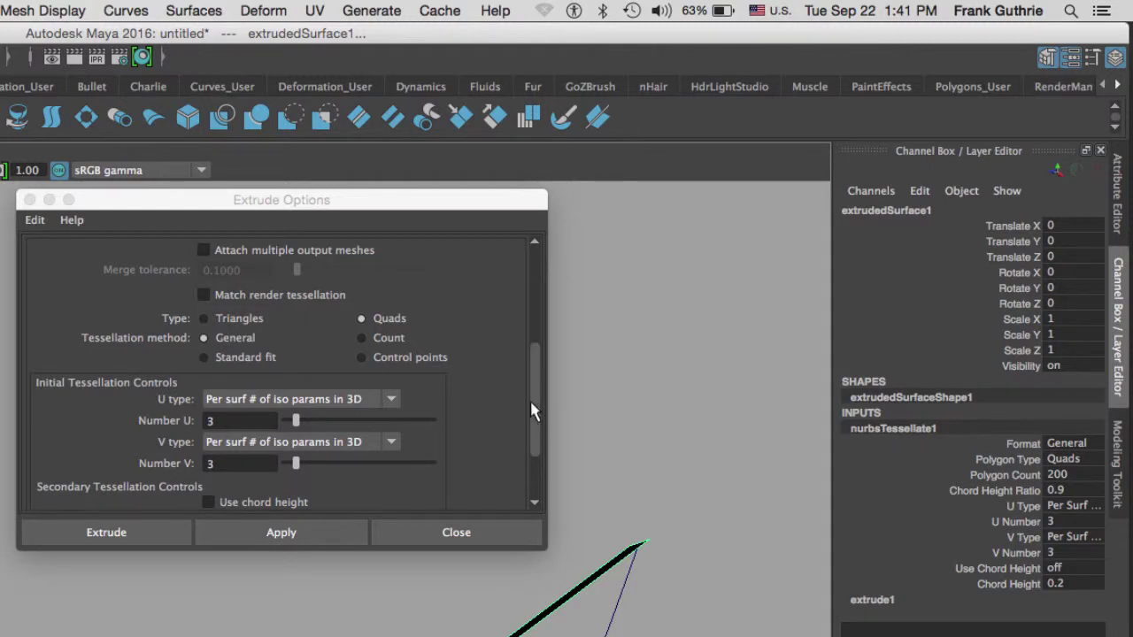
drag(531, 398, 535, 312)
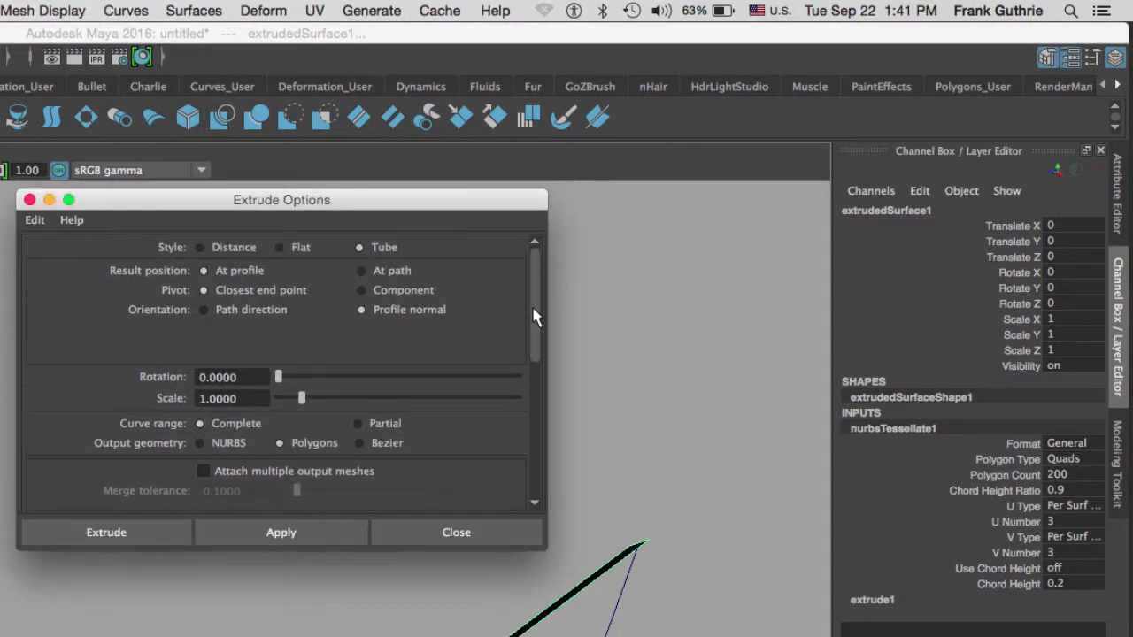
drag(532, 312, 531, 453)
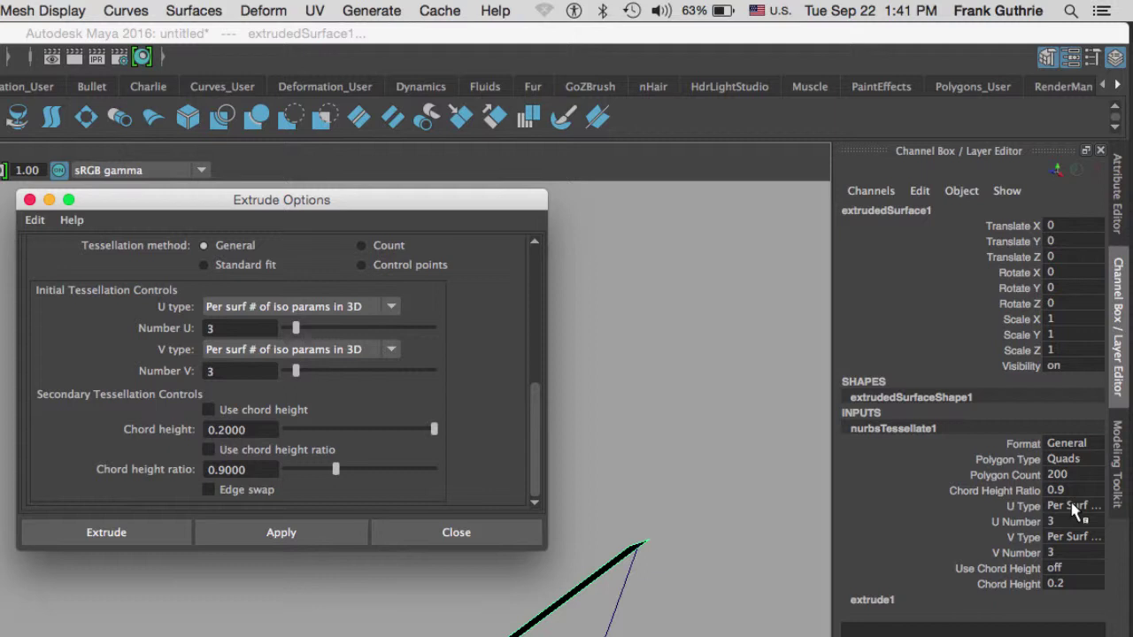
Set both U Type and V Type to Per Span # of Isoparms.
click(1074, 505)
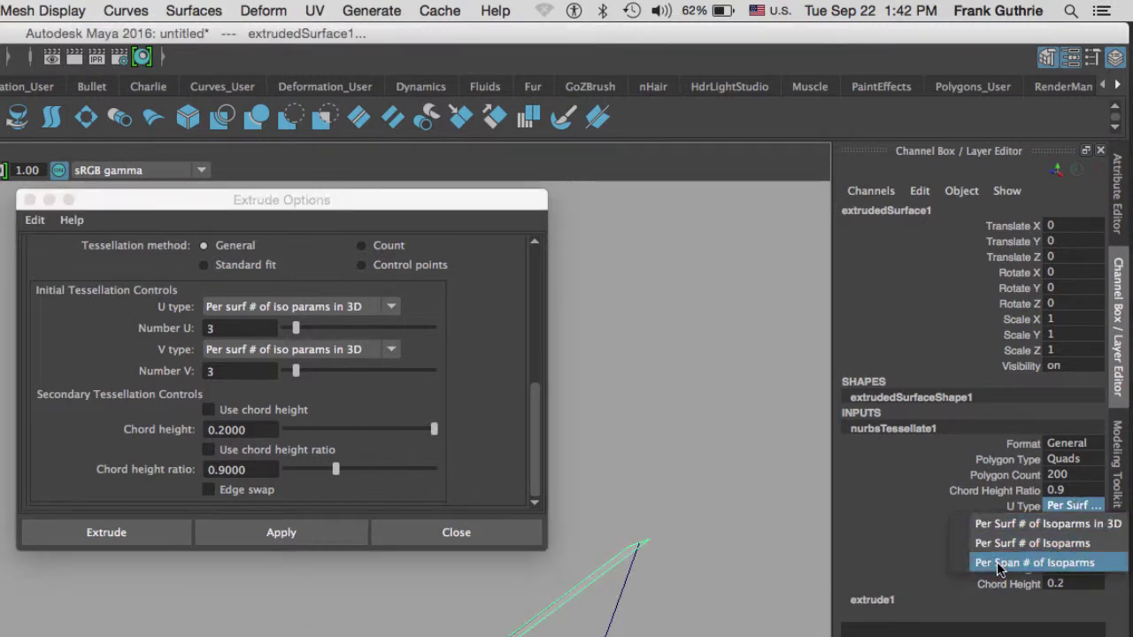
click(1062, 564)
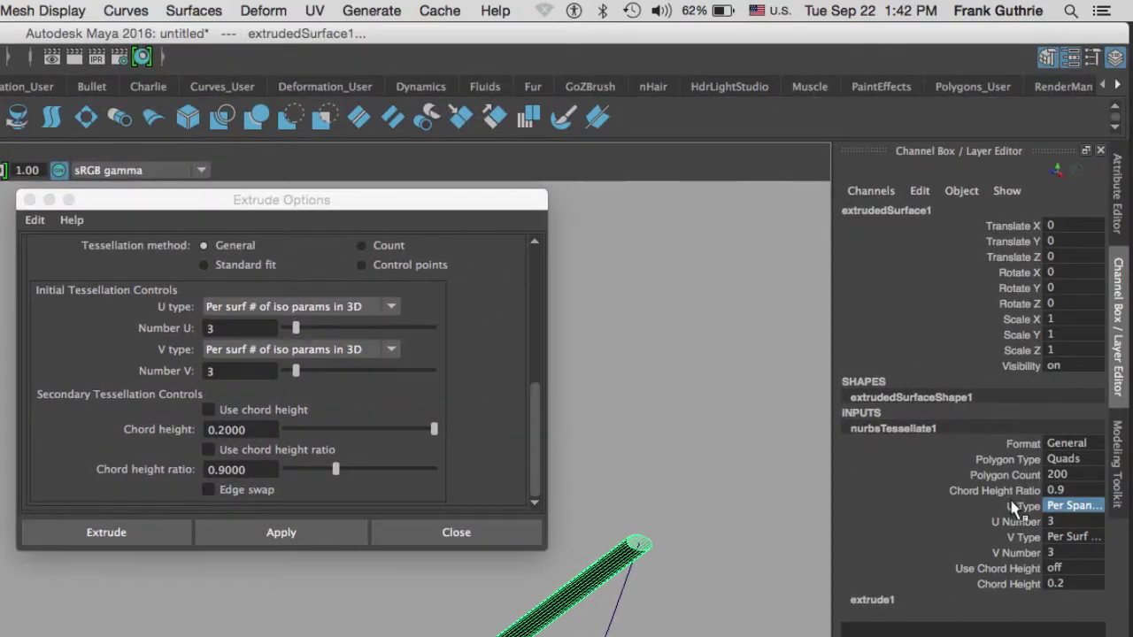
click(1071, 538)
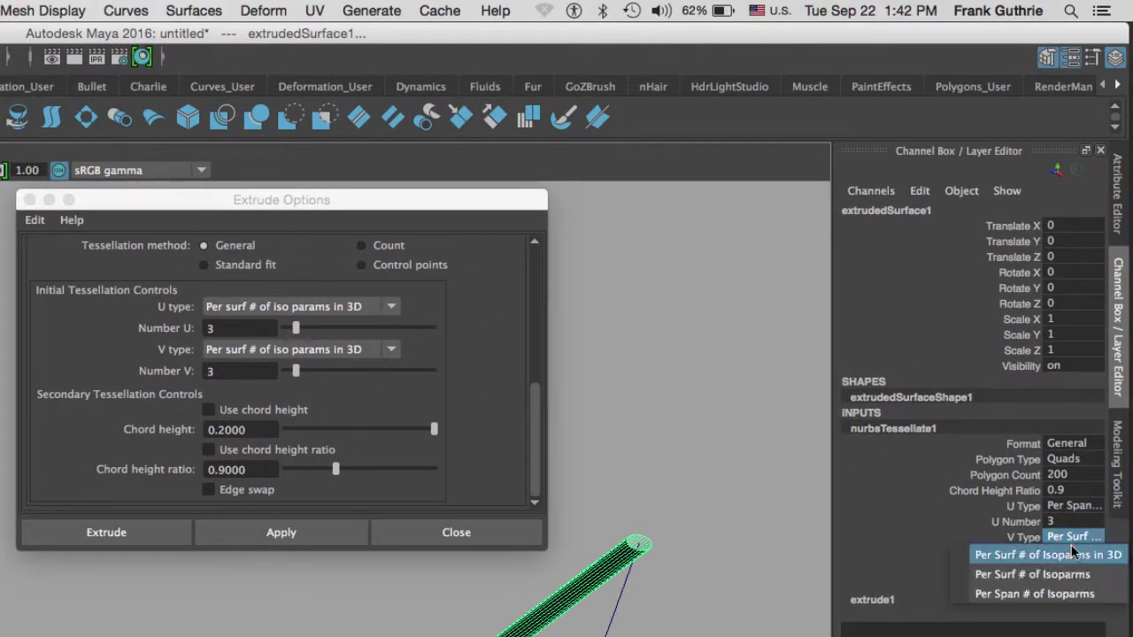
click(1036, 594)
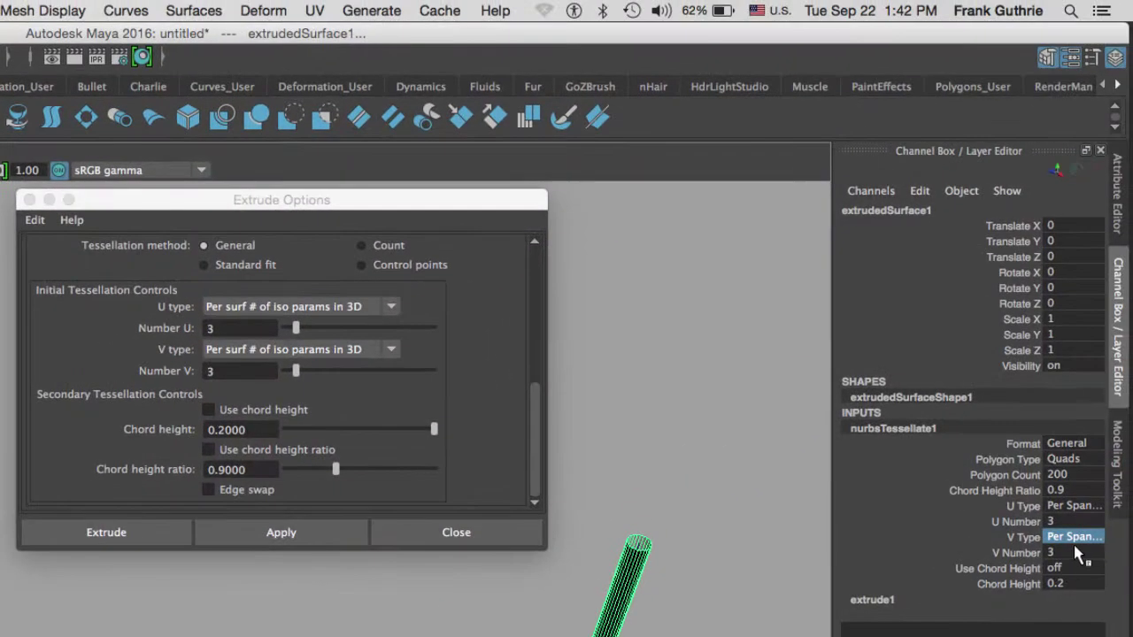
Set V Number to 6 and enter a new U Number value.
click(1057, 553)
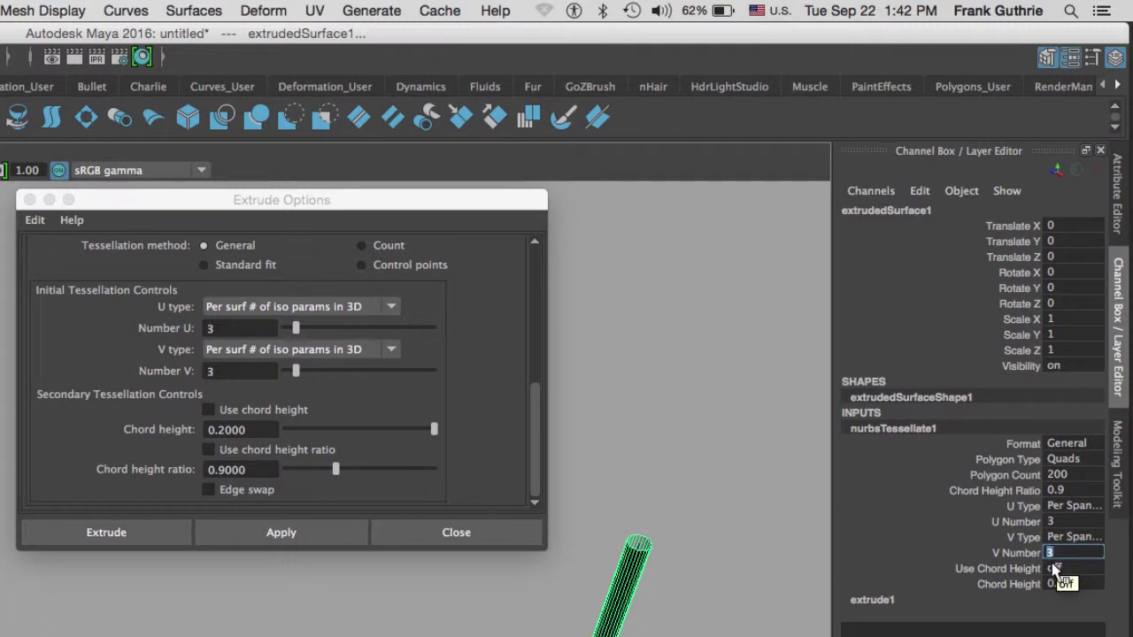
text(6)
key(Return)
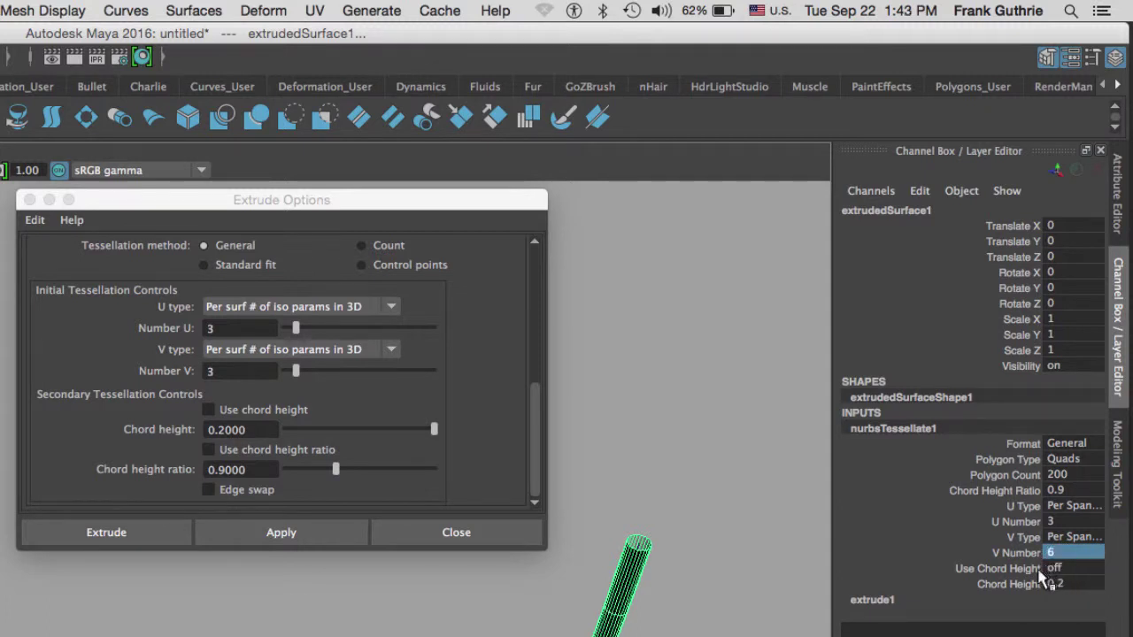
click(1061, 522)
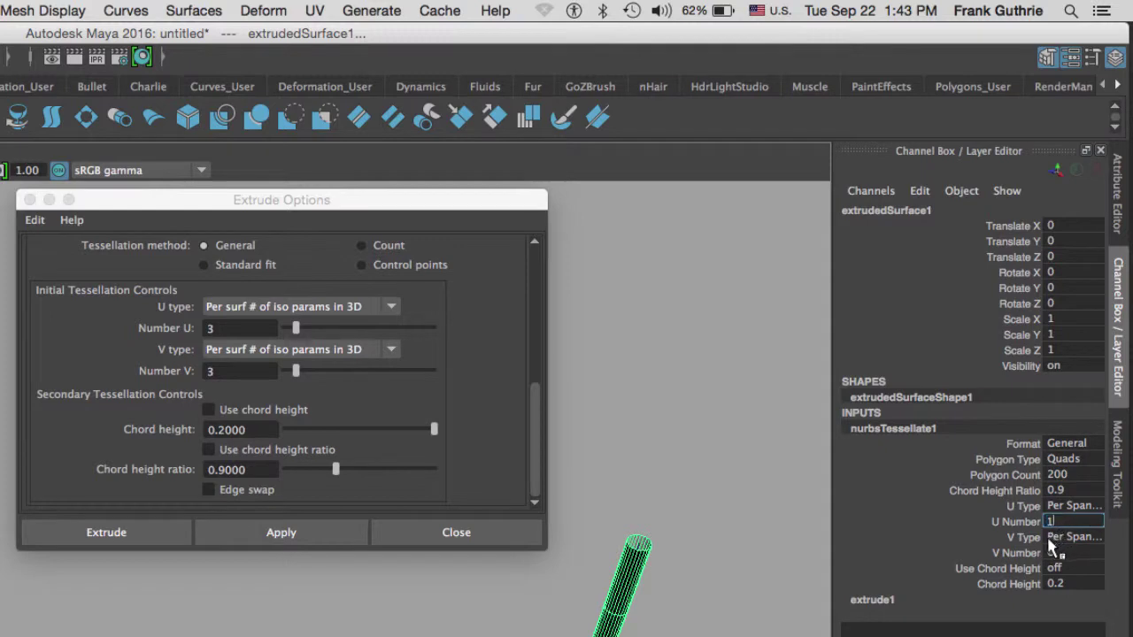
text(6)
key(Return)
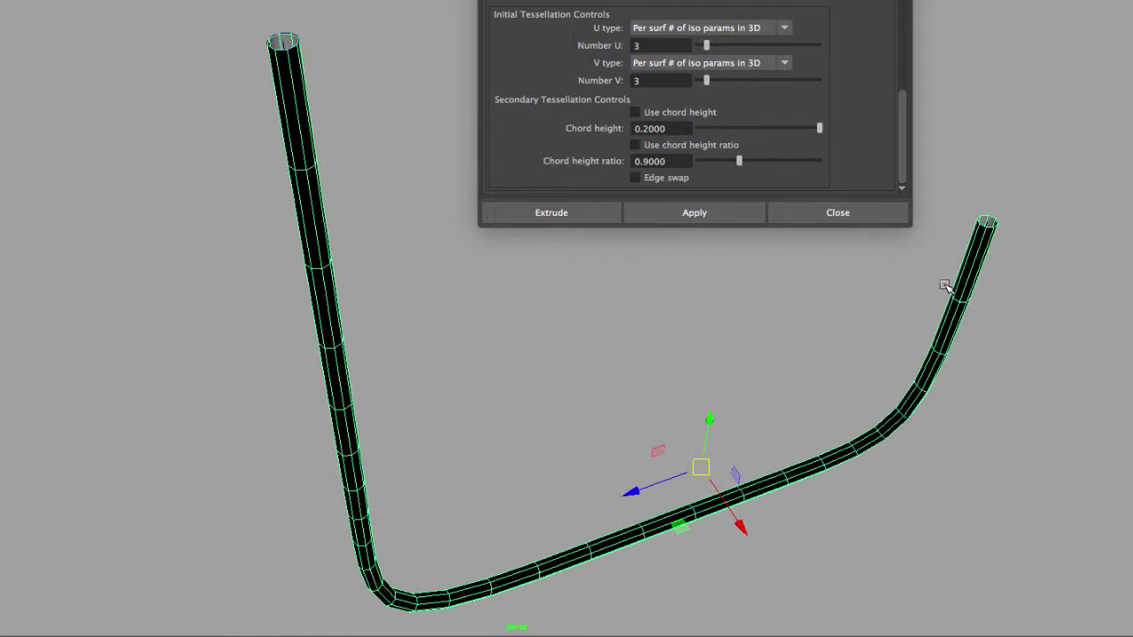
Thin the tubes' wireframe display with the 3 key and frame the tube's open end close up.
alt+drag(1006, 253, 854, 216)
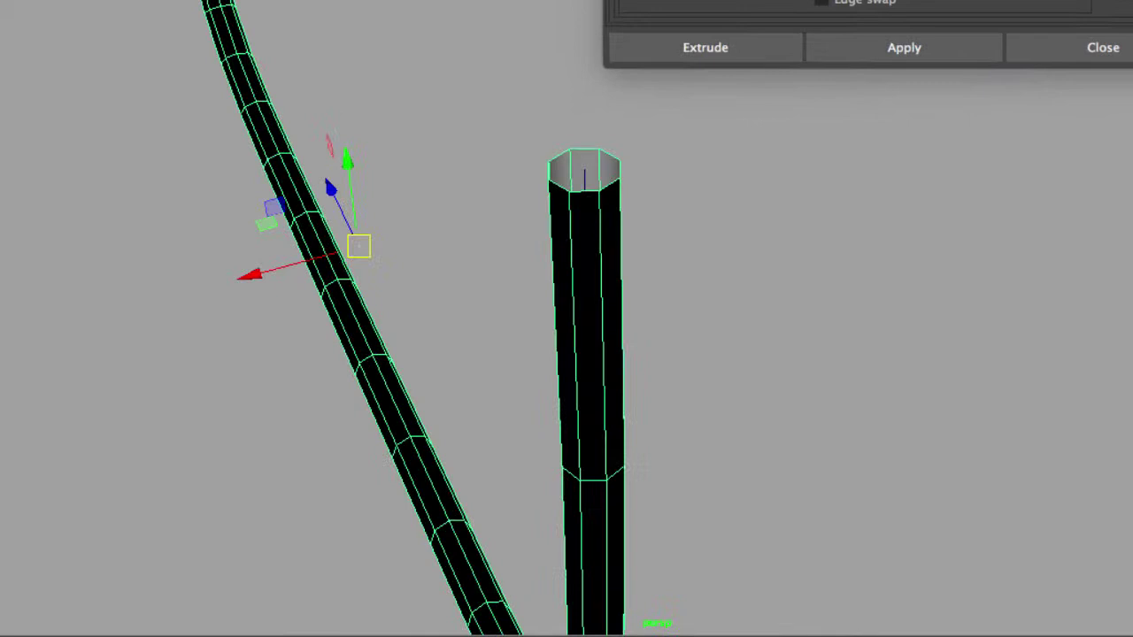
alt+middle_drag(1066, 204, 1047, 189)
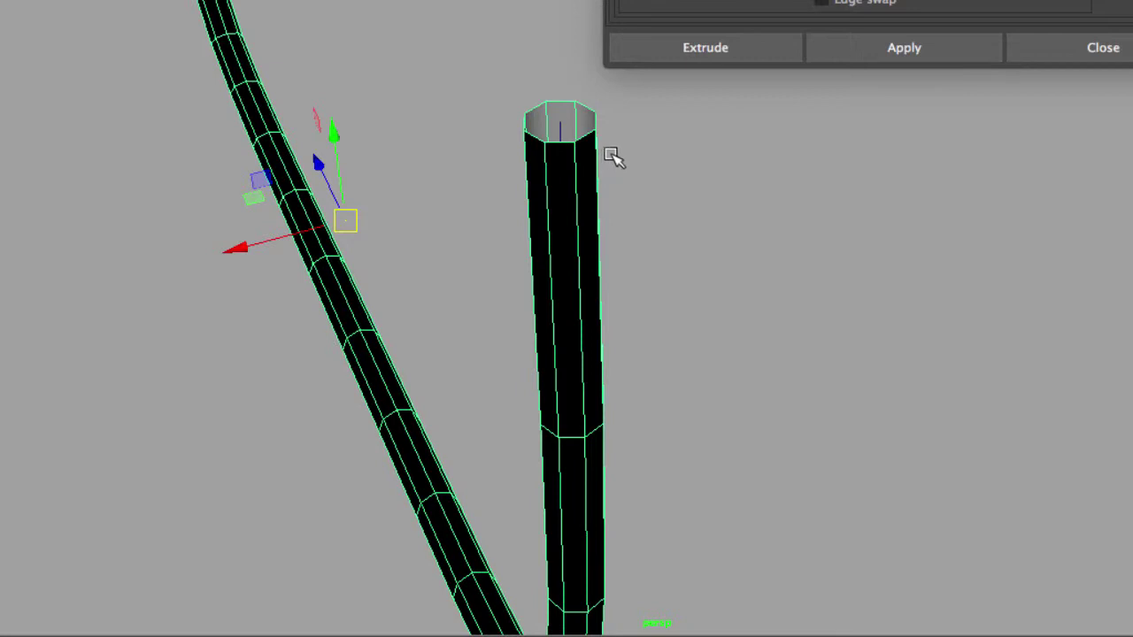
key(3)
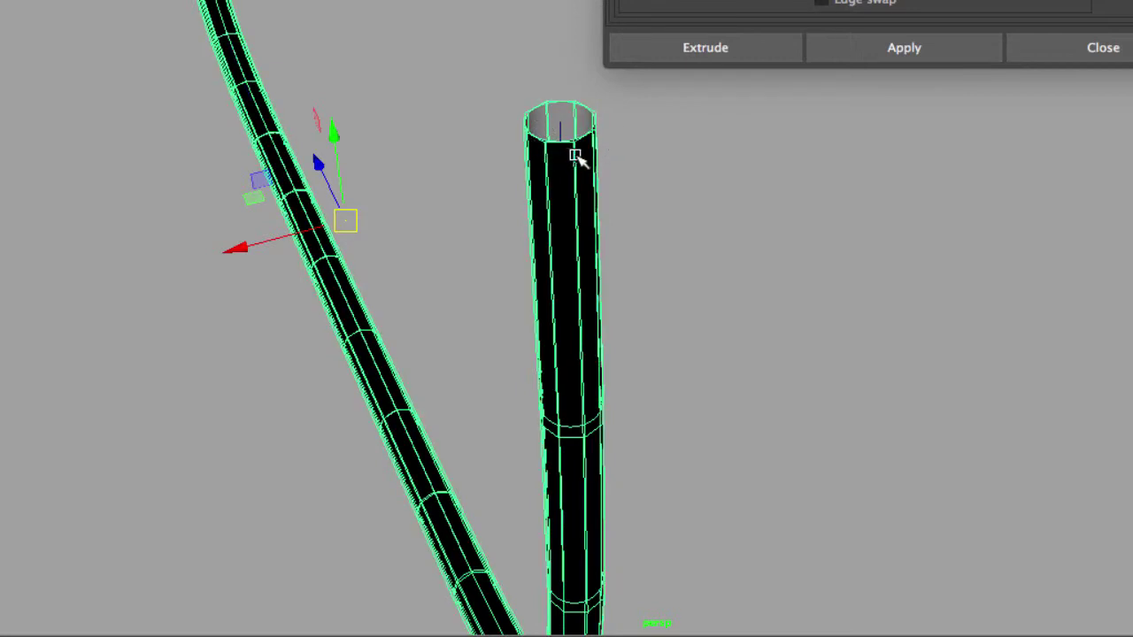
key(3)
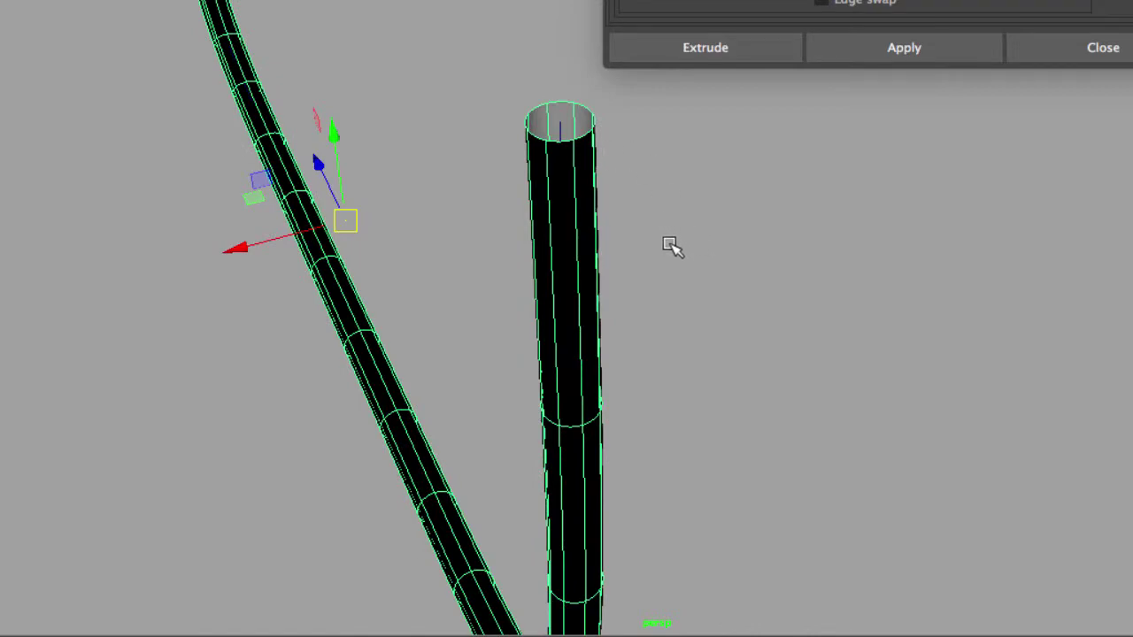
alt+drag(670, 247, 991, 354)
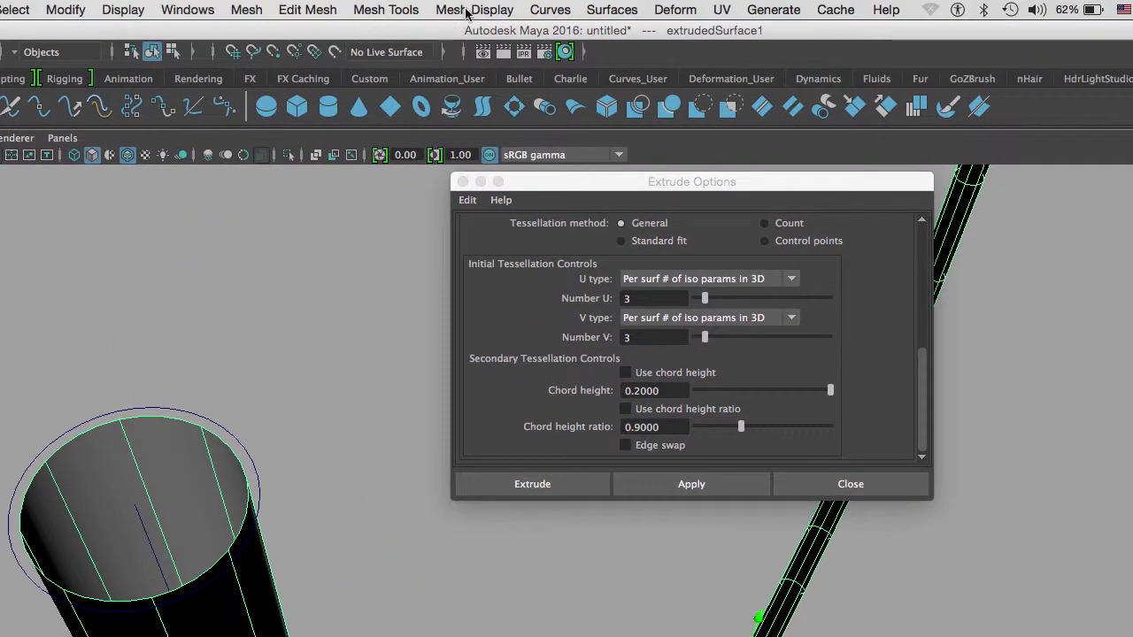
Reverse the tube's normals with Mesh Display > Reverse, then inspect the tube around its open end.
click(469, 9)
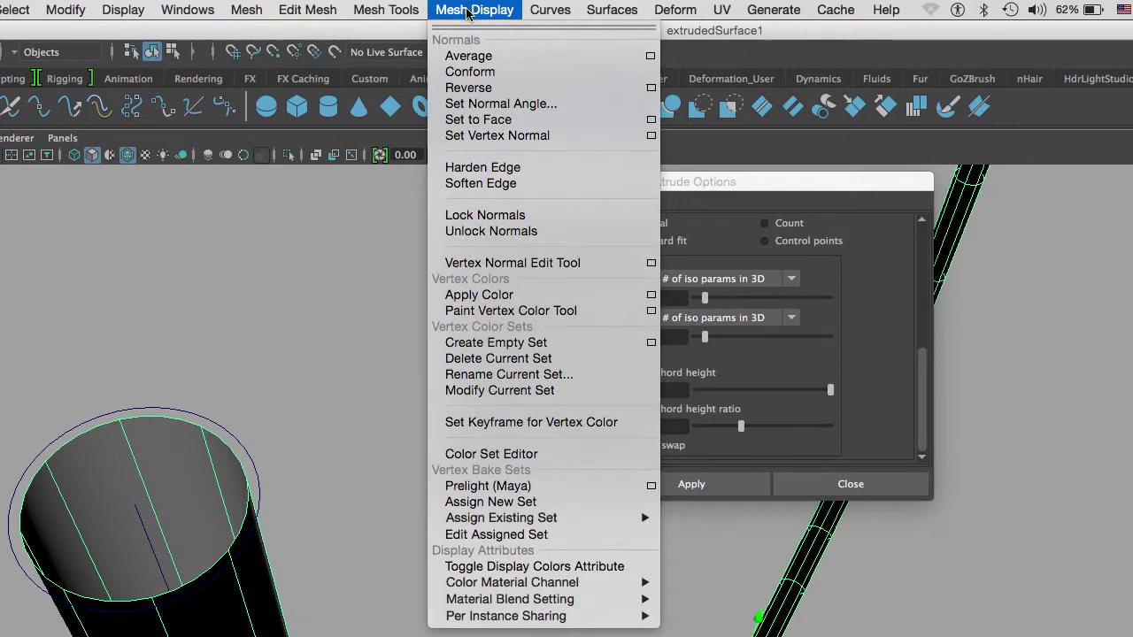
click(469, 87)
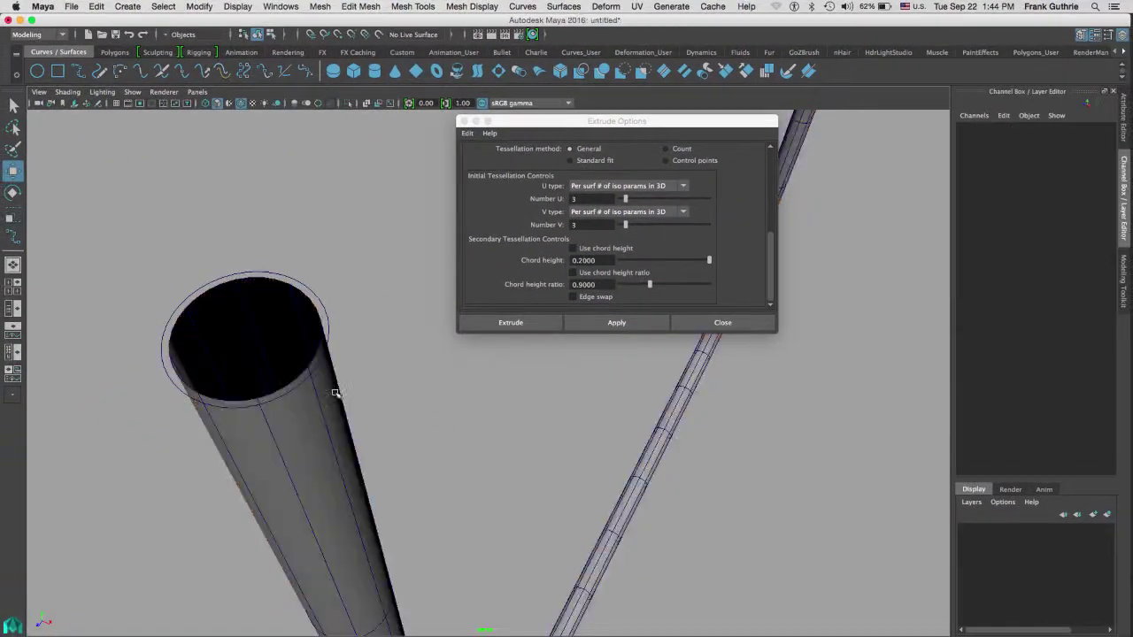
click(348, 396)
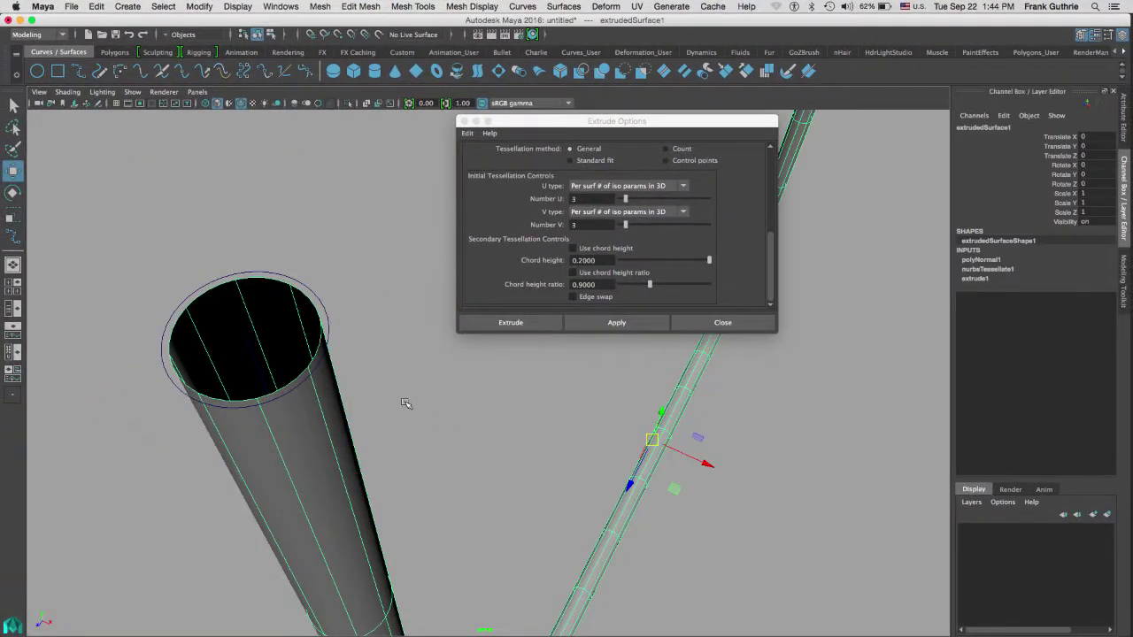
alt+right_drag(405, 403, 341, 328)
click(404, 359)
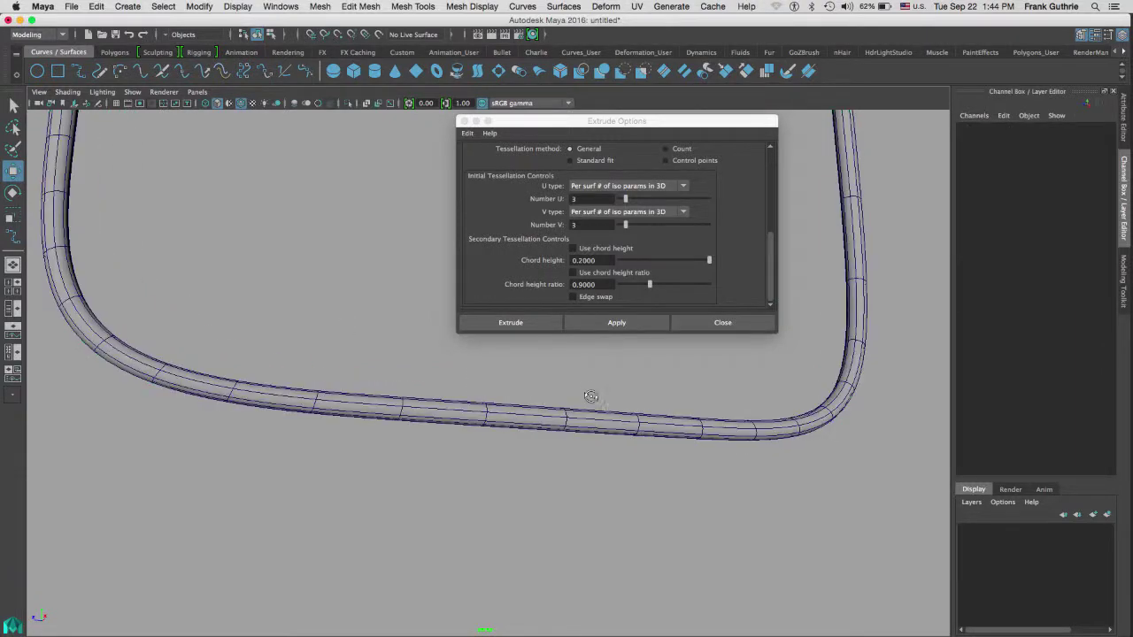
alt+drag(590, 395, 631, 420)
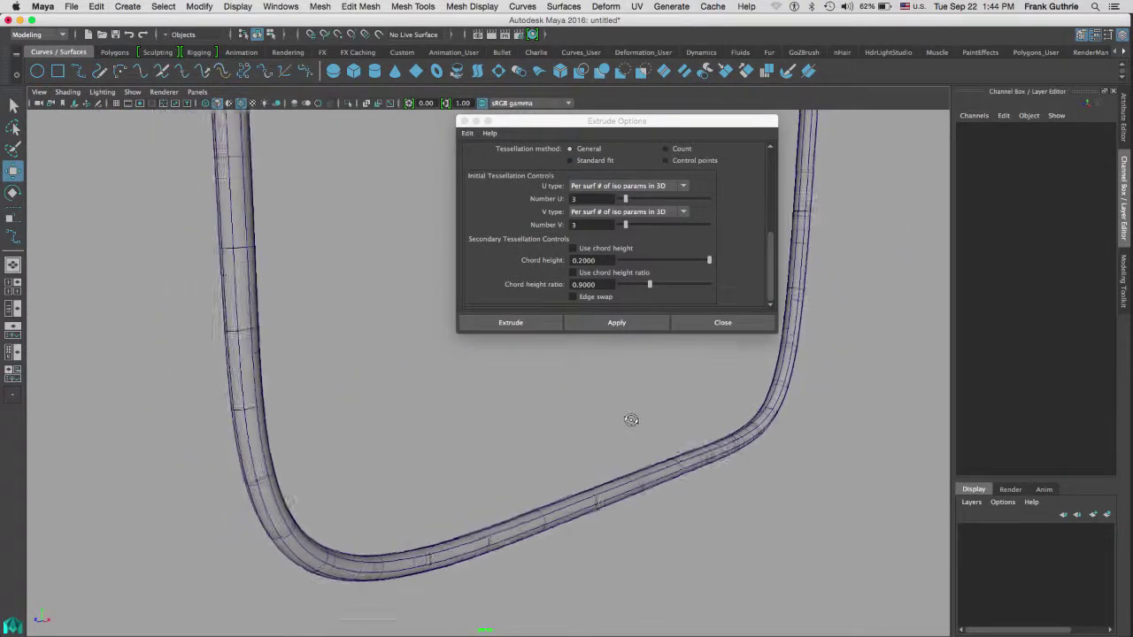
alt+right_drag(631, 420, 648, 466)
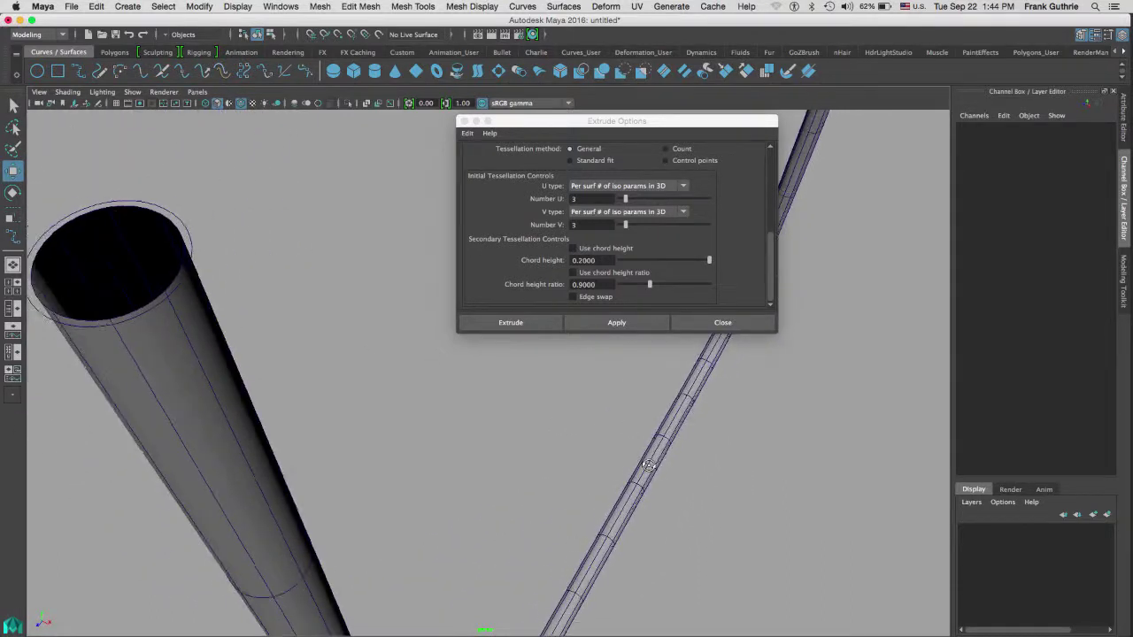
alt+drag(649, 466, 279, 188)
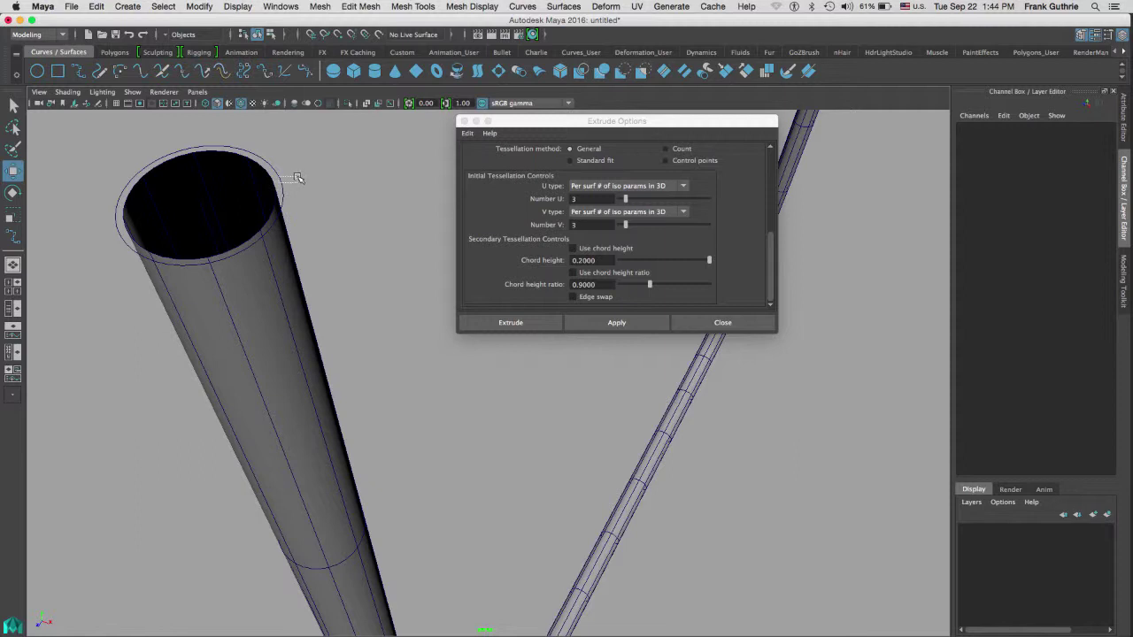
Scale the profile circle nurbsCircle1 down uniformly so the tube becomes a slim pipe.
click(297, 175)
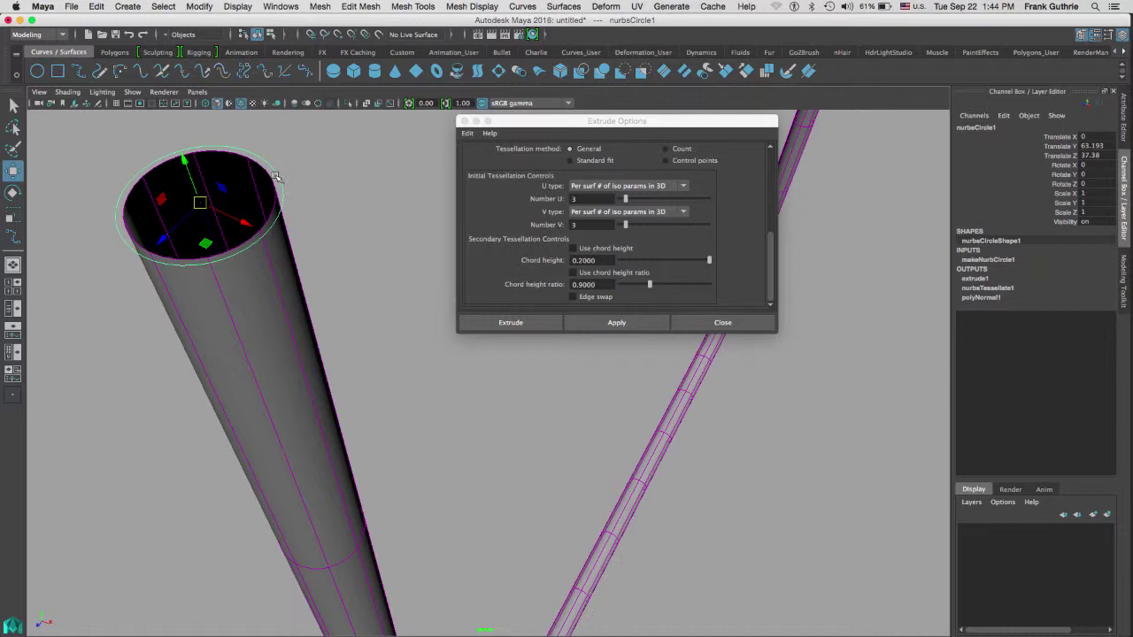
key(r)
drag(200, 203, 288, 188)
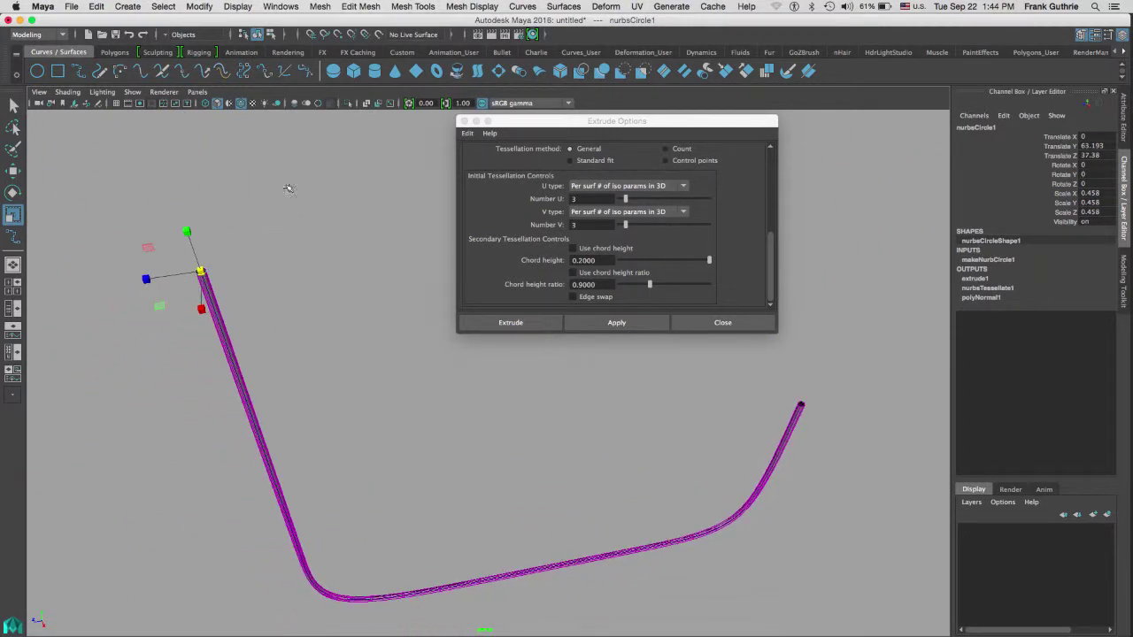
mouse_move(204, 271)
mouse_down()
mouse_move(410, 188)
mouse_move(200, 266)
mouse_move(232, 256)
mouse_move(225, 263)
mouse_up()
Select the path curve curve1 and display its control vertices.
click(244, 299)
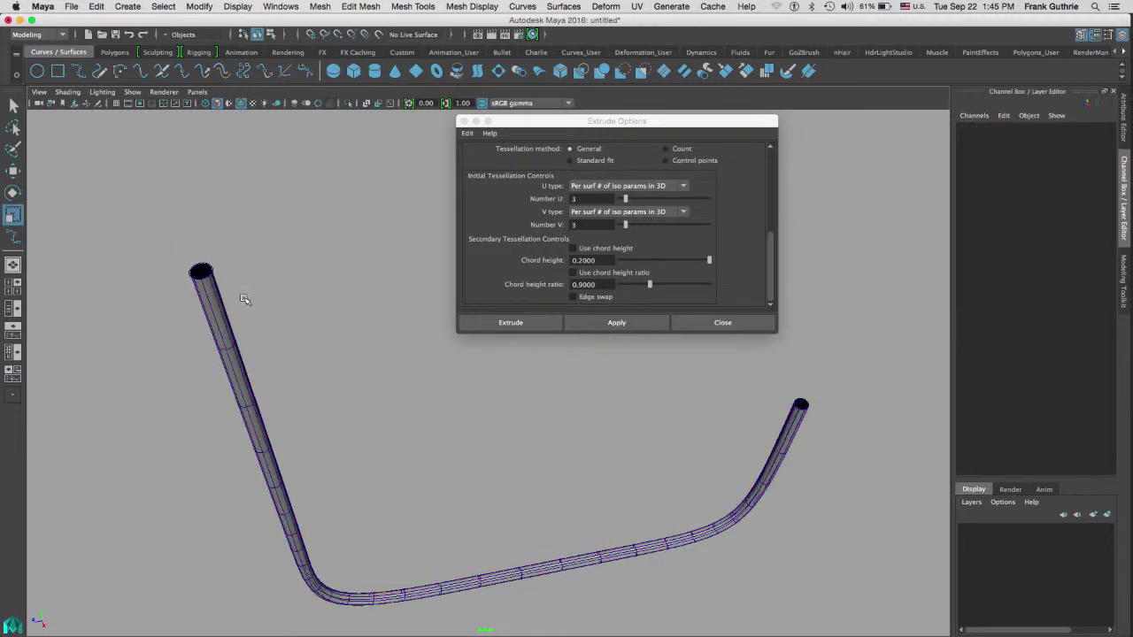
click(223, 305)
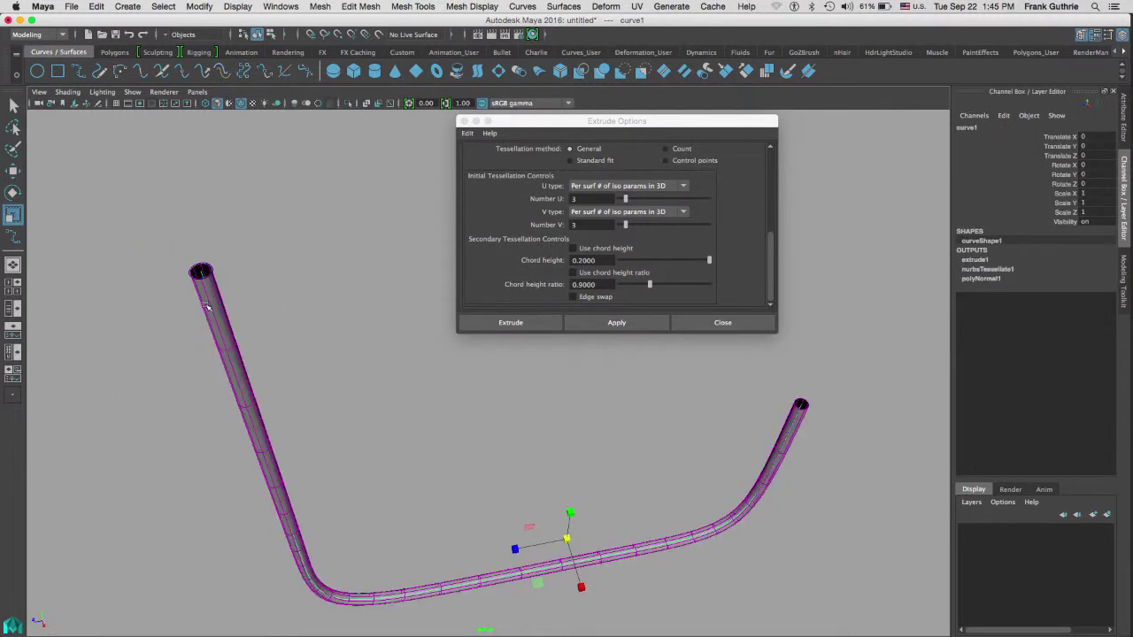
alt+drag(281, 267, 263, 228)
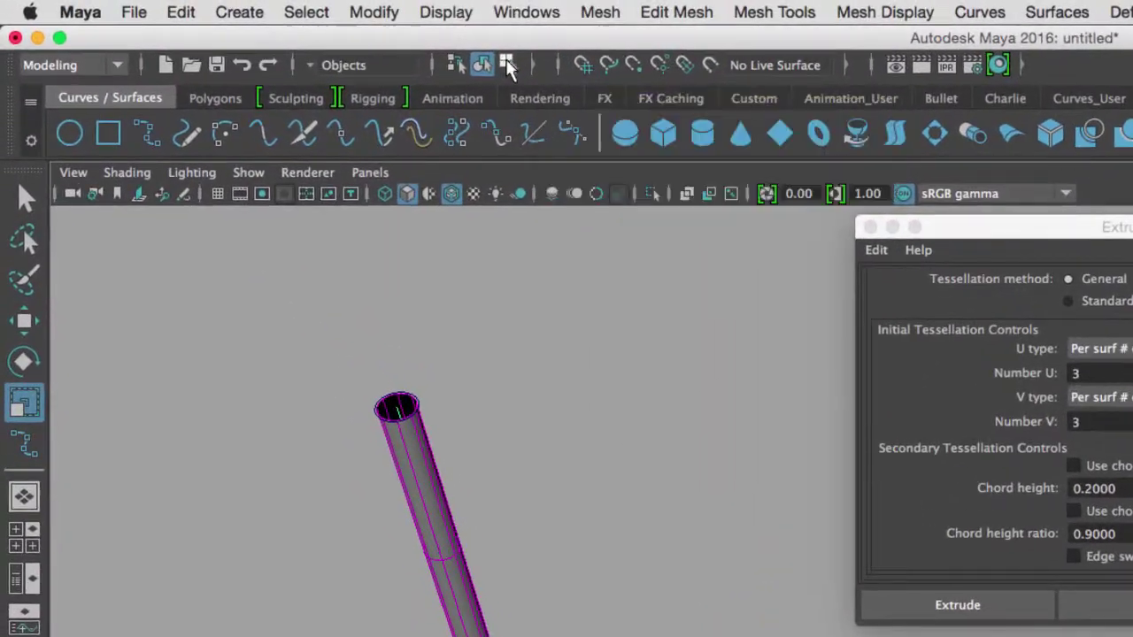
click(270, 36)
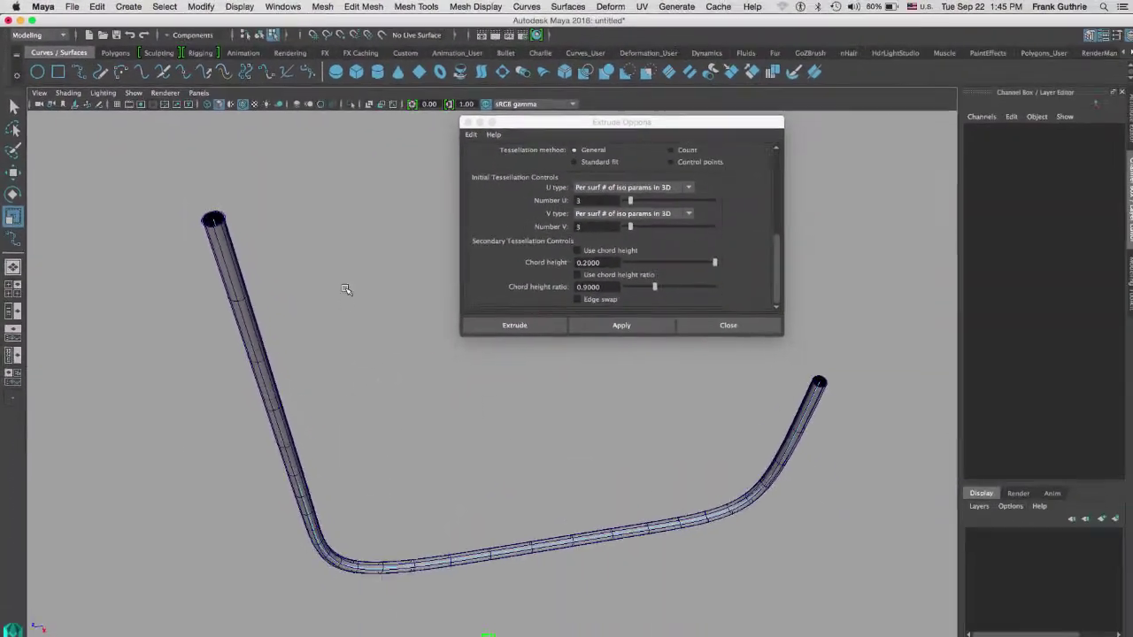
right_drag(466, 486, 375, 495)
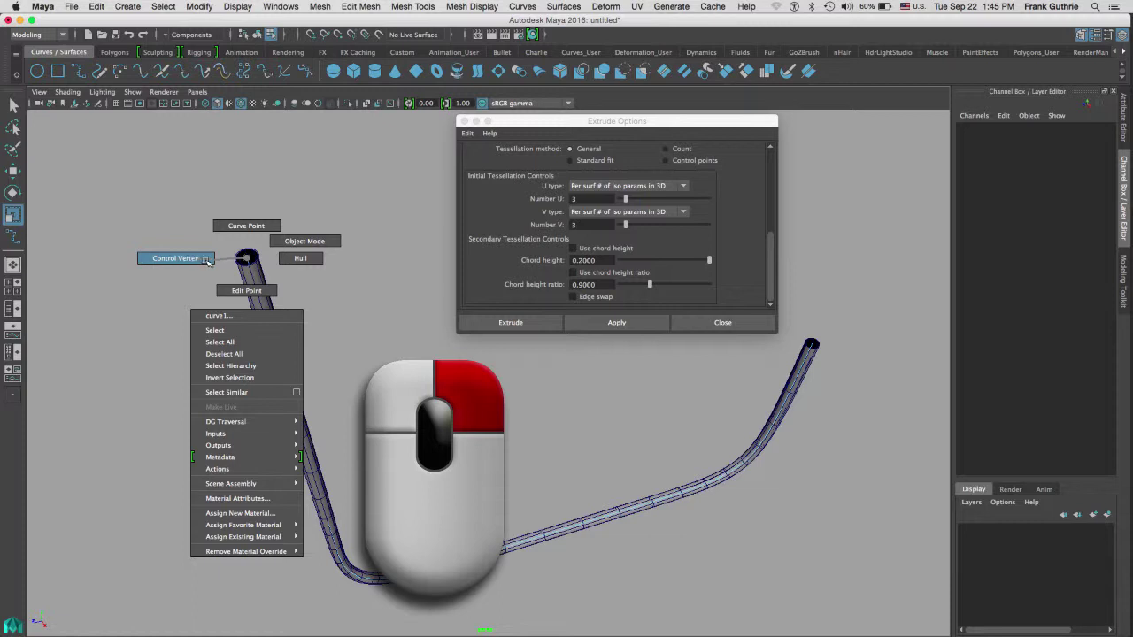
right_drag(207, 260, 207, 260)
Move the left leg's control vertices so that leg stands more upright.
drag(199, 283, 281, 489)
key(w)
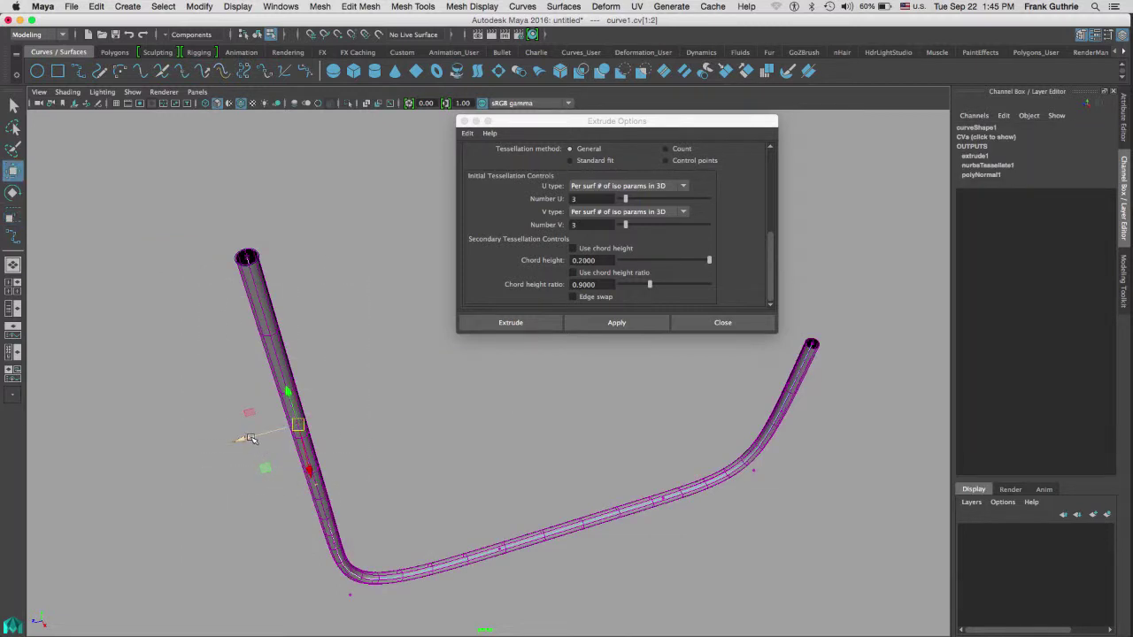
mouse_move(248, 439)
mouse_down()
mouse_move(202, 448)
mouse_move(298, 423)
mouse_move(252, 439)
mouse_up()
drag(536, 580, 536, 573)
alt+drag(541, 509, 423, 402)
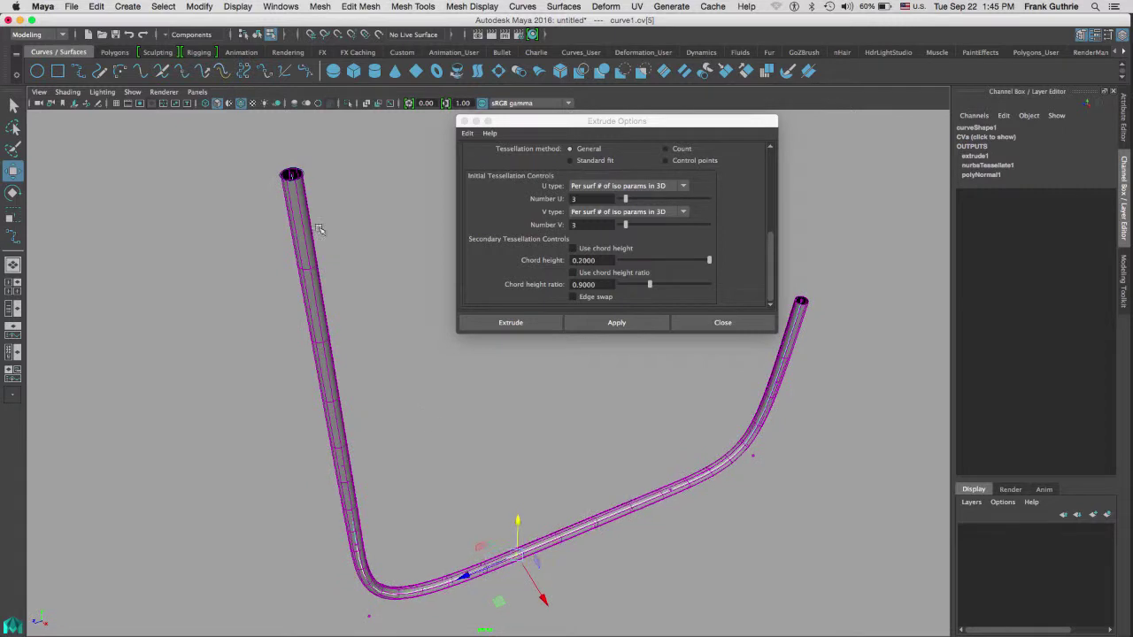
click(311, 219)
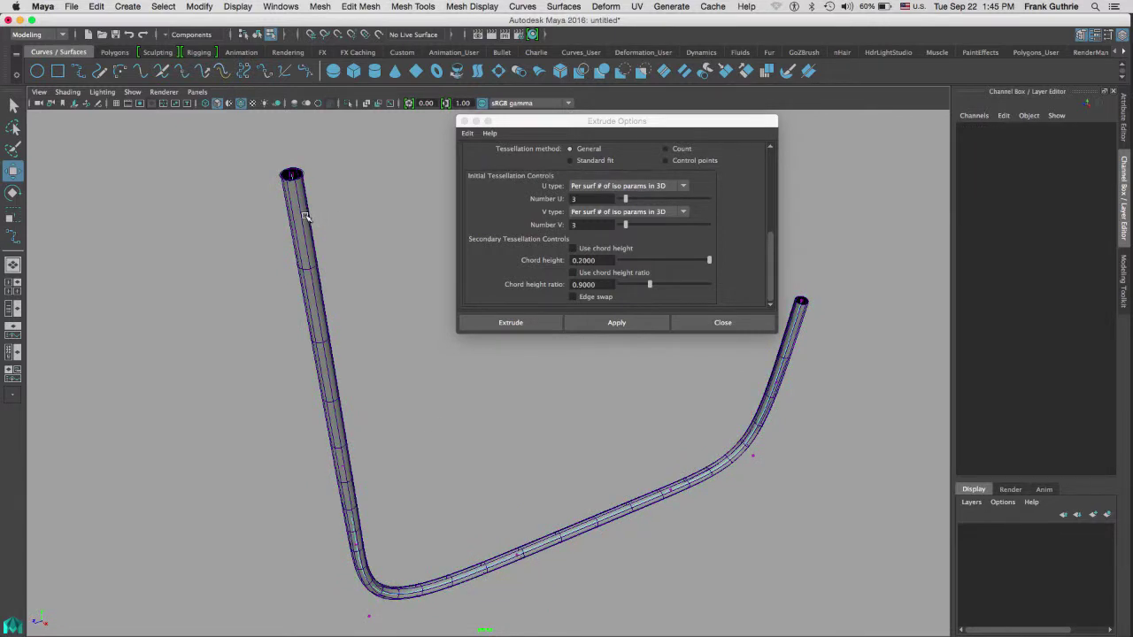
Delete the extruded tube's construction history with Edit > Delete by Type > History.
key(F8)
click(300, 209)
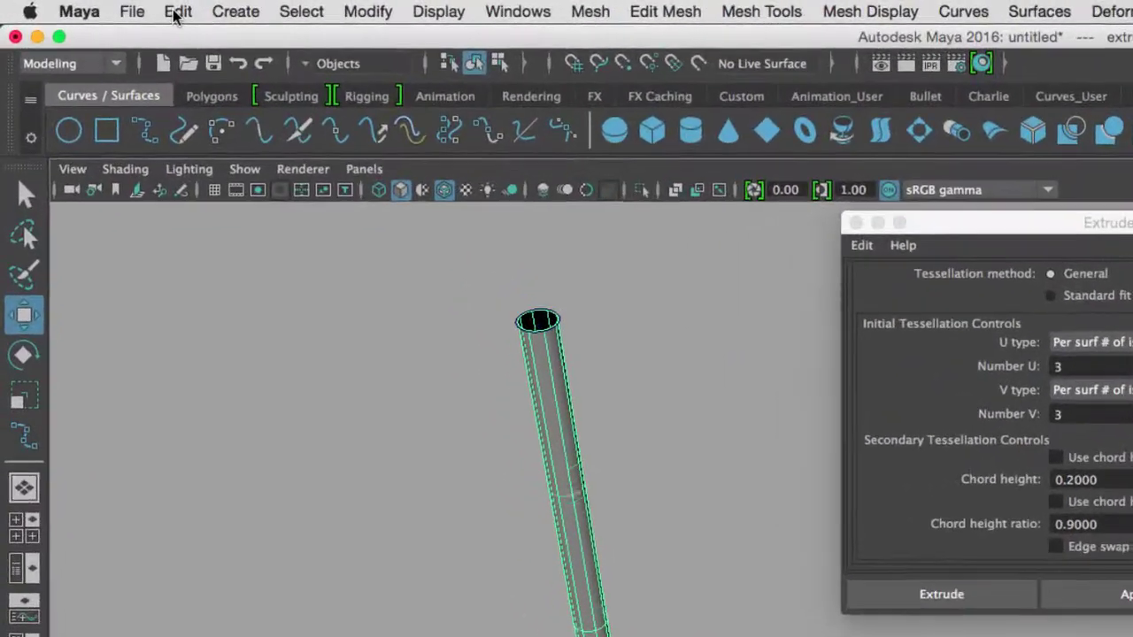
click(97, 6)
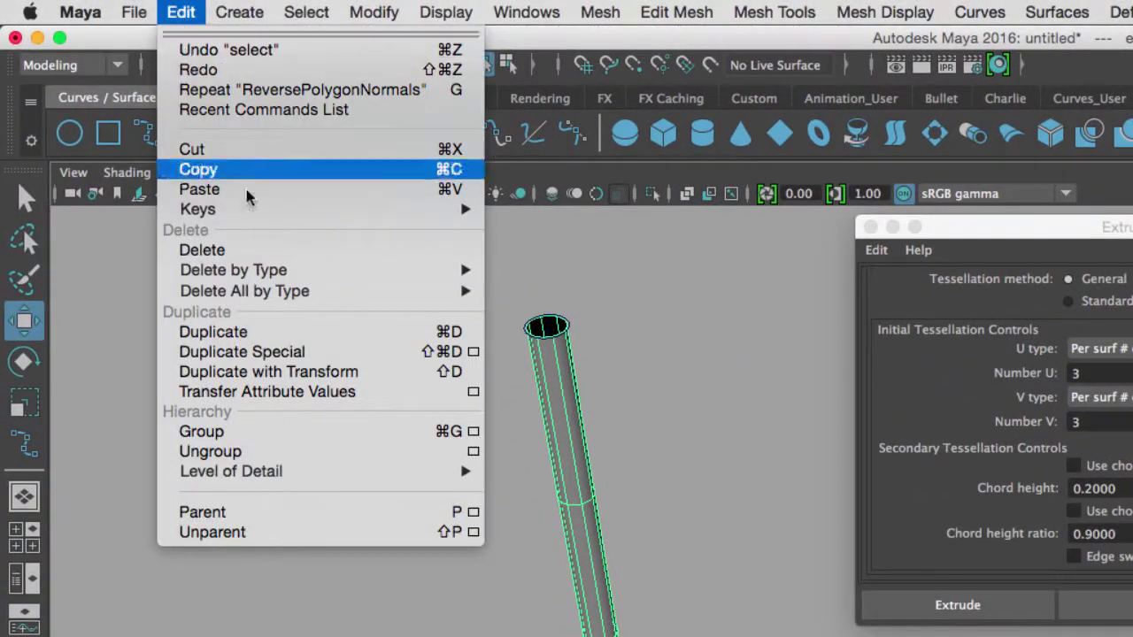
mouse_move(275, 272)
click(532, 284)
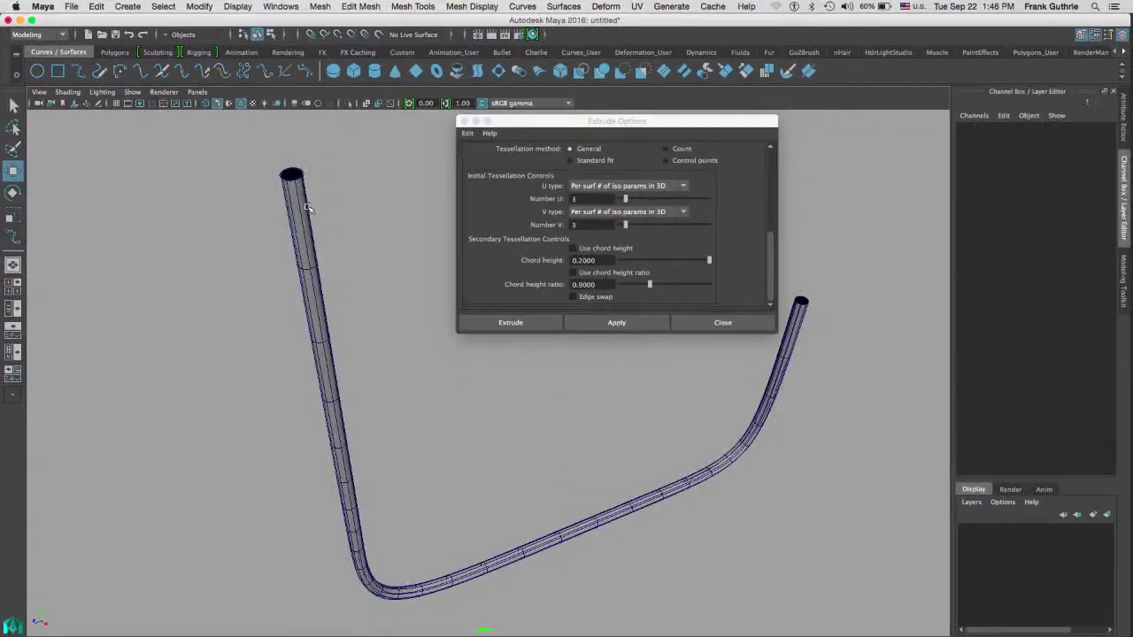
Move nurbsCircle1 away from the pipe's top to Translate Z 45.054, leaving the pipe unchanged.
click(307, 207)
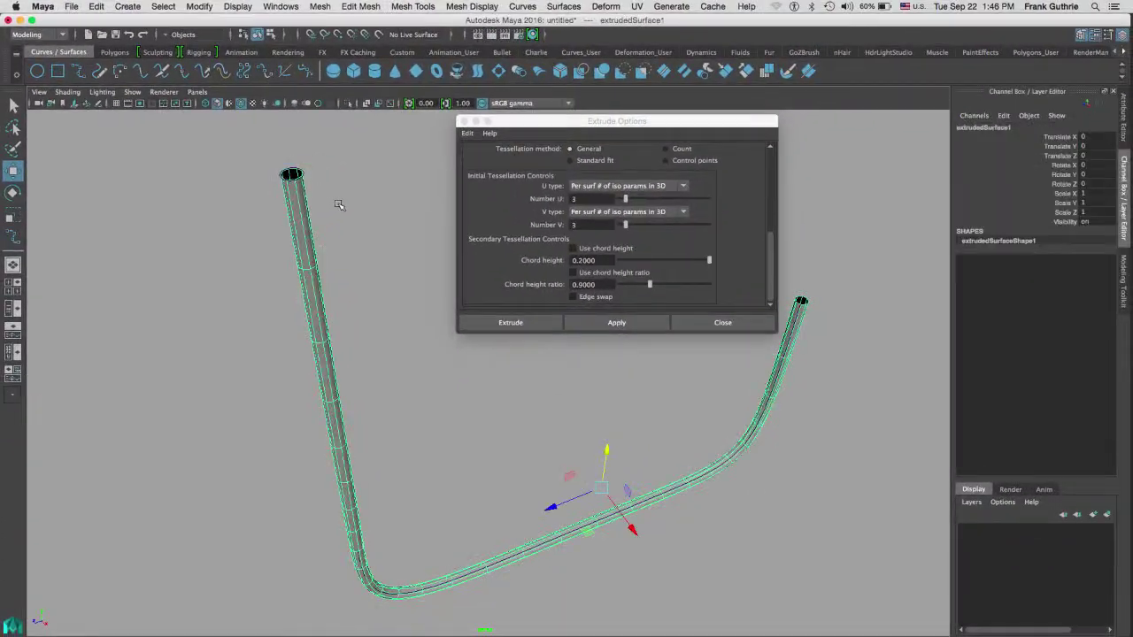
click(552, 507)
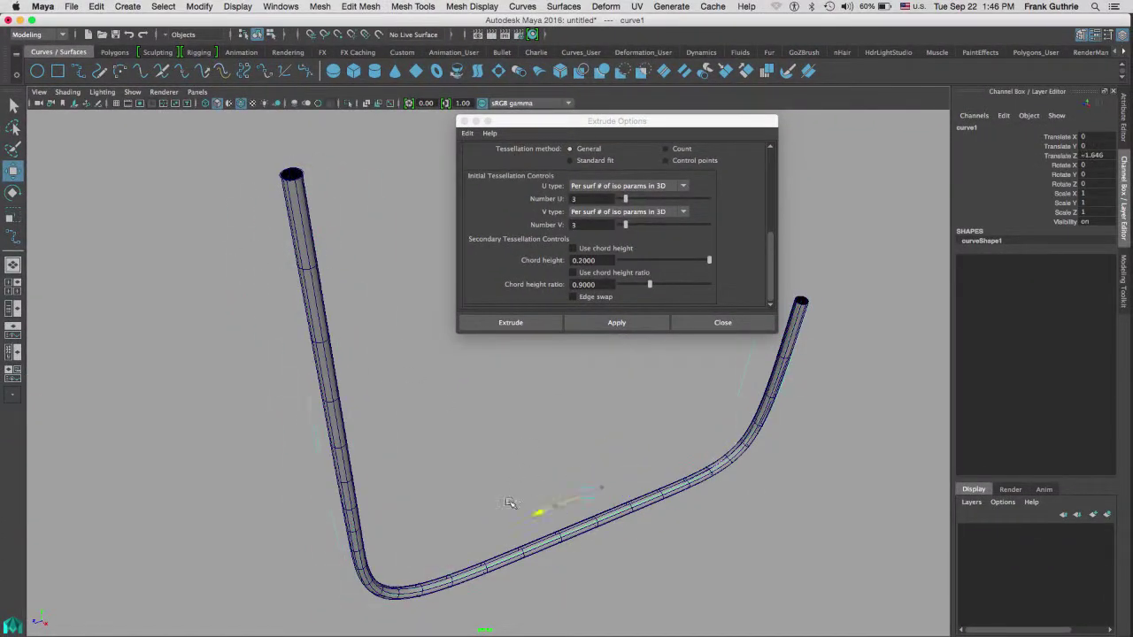
click(300, 174)
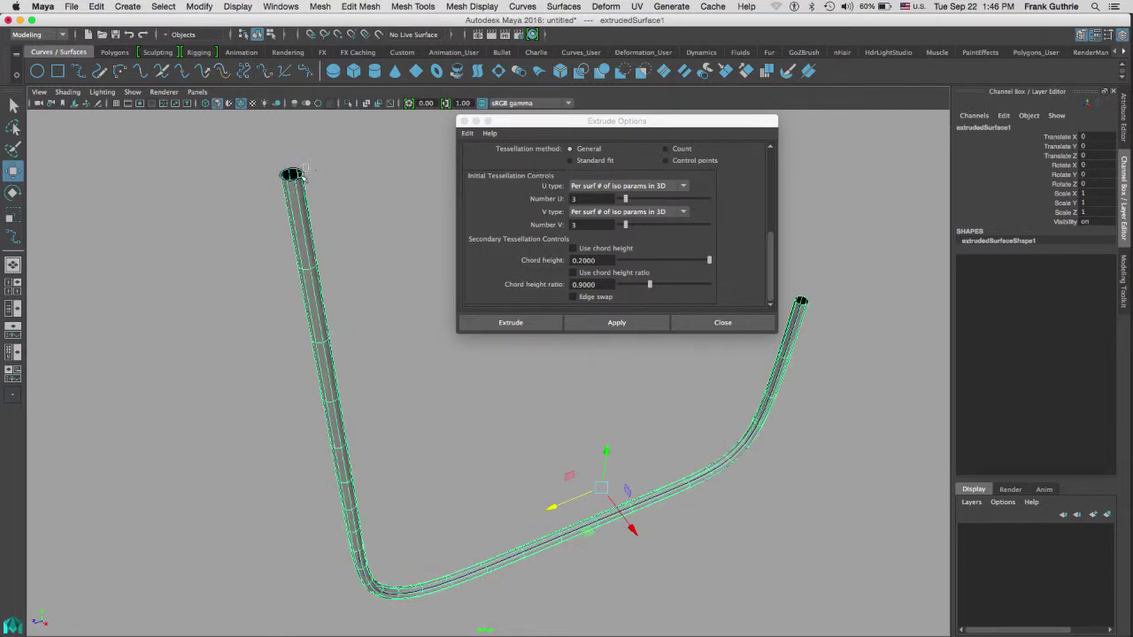
click(301, 175)
drag(239, 189, 174, 232)
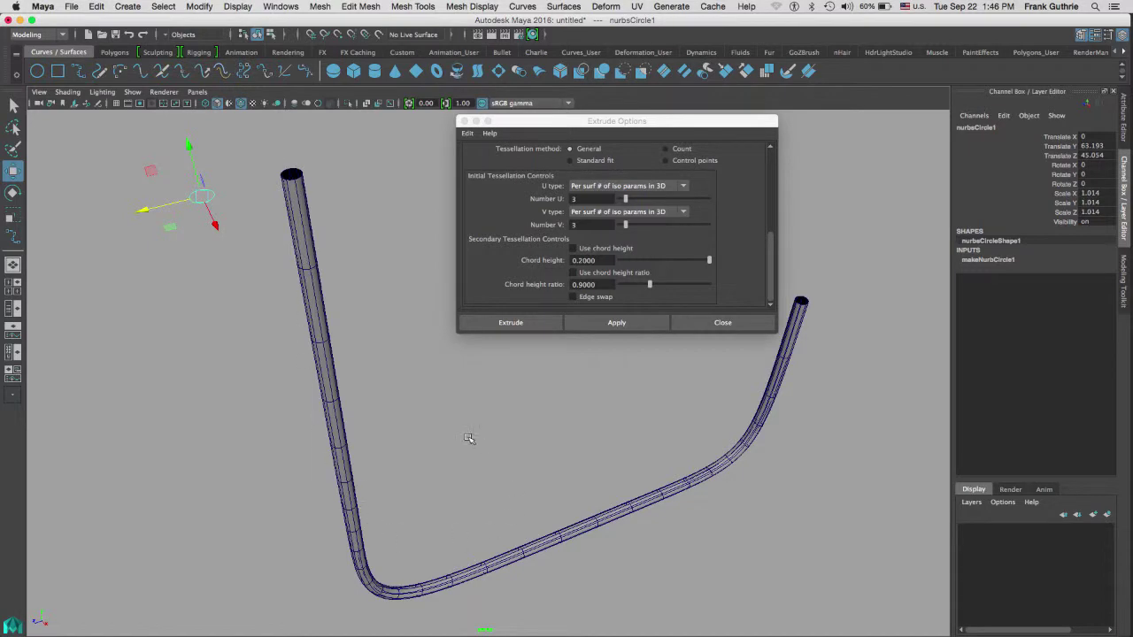